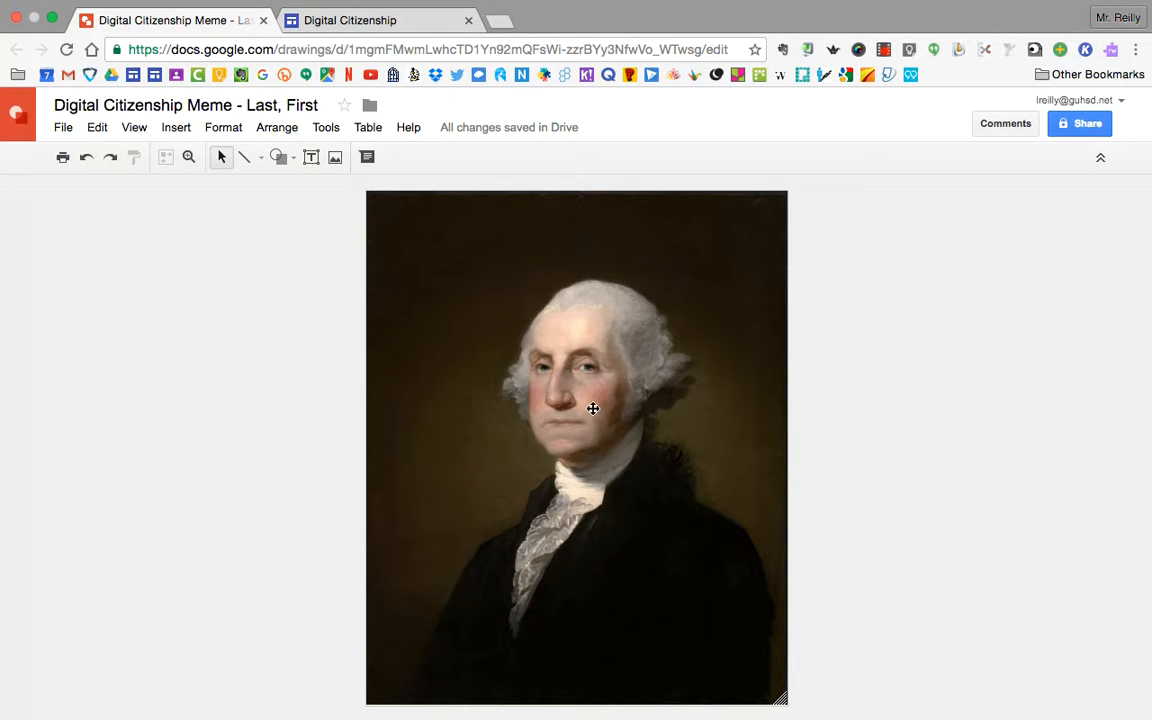
# Draw a text box over the upper part of the portrait, centre it horizontally, and enter "Test"
pyautogui.click(366, 24)
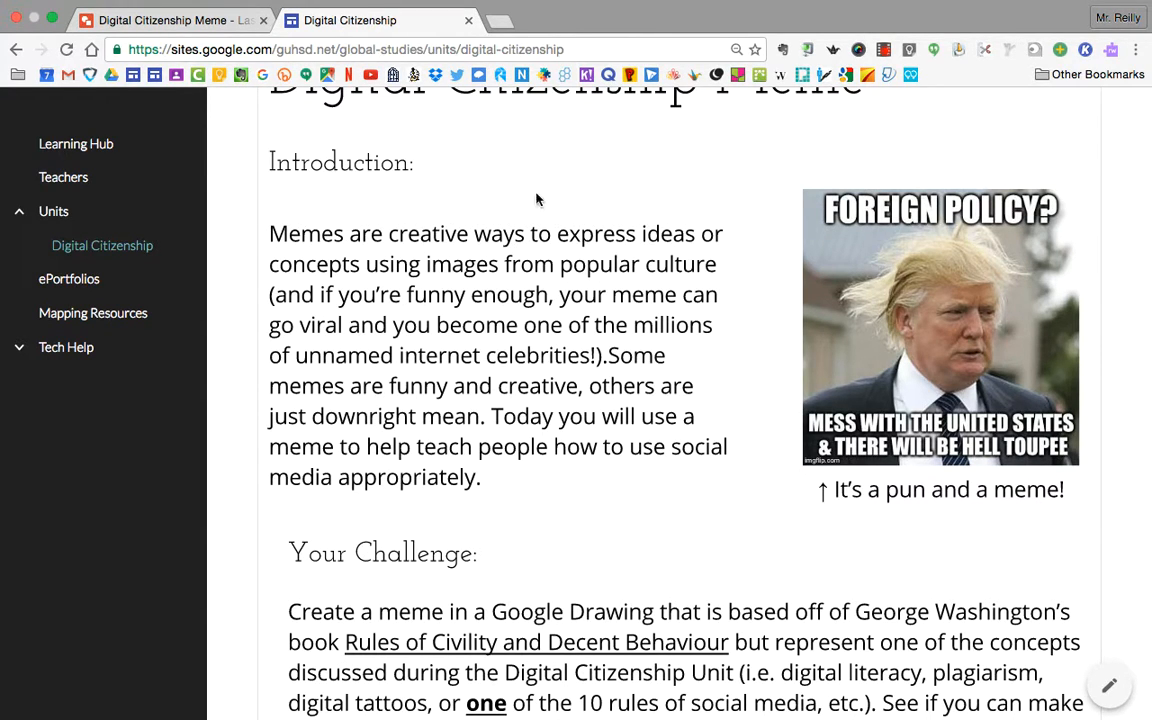
pyautogui.click(200, 20)
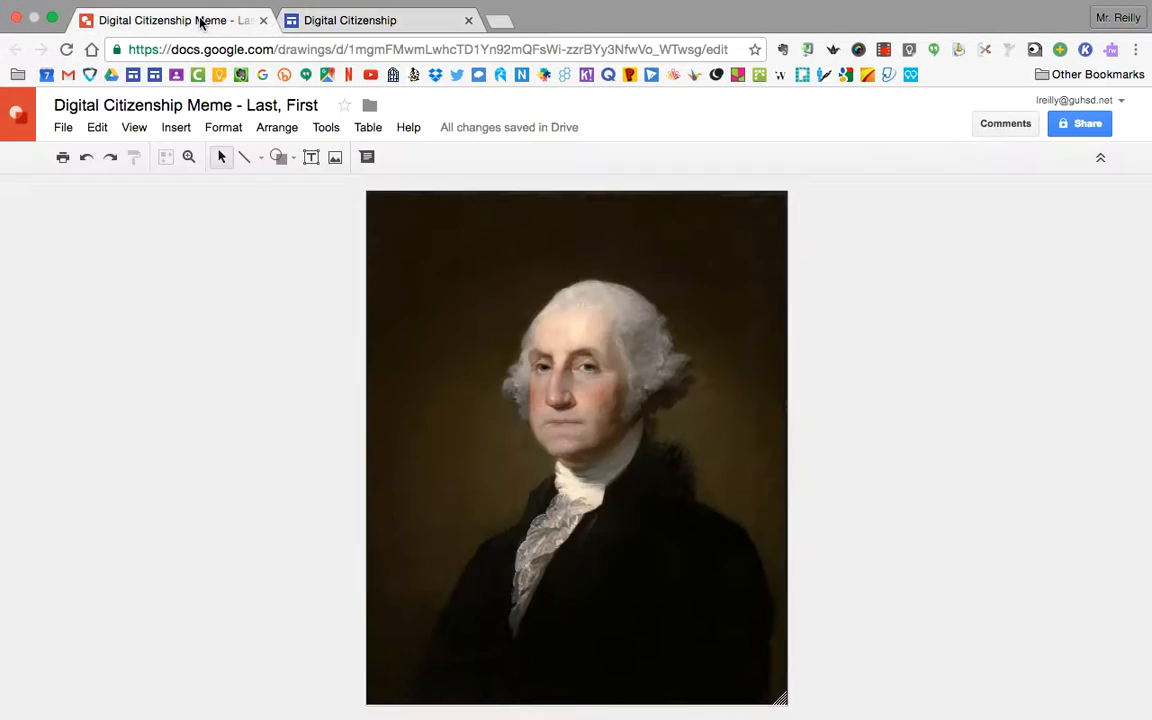
pyautogui.click(311, 160)
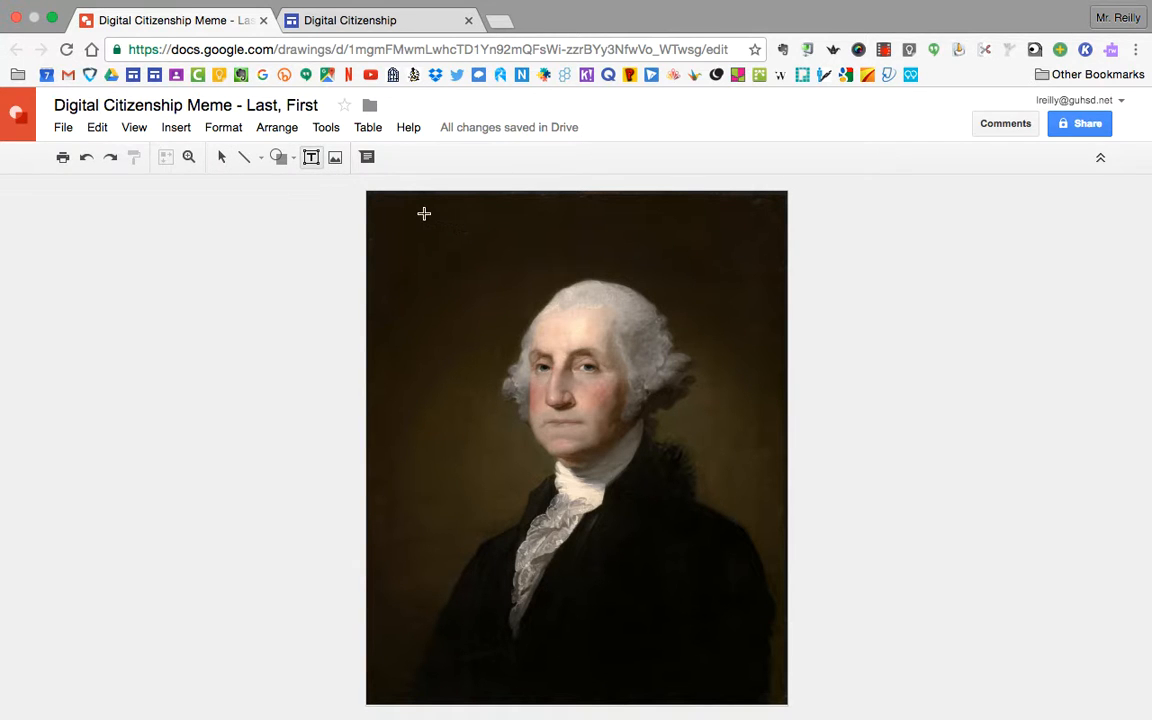
pyautogui.moveTo(418, 217); pyautogui.dragTo(772, 274)
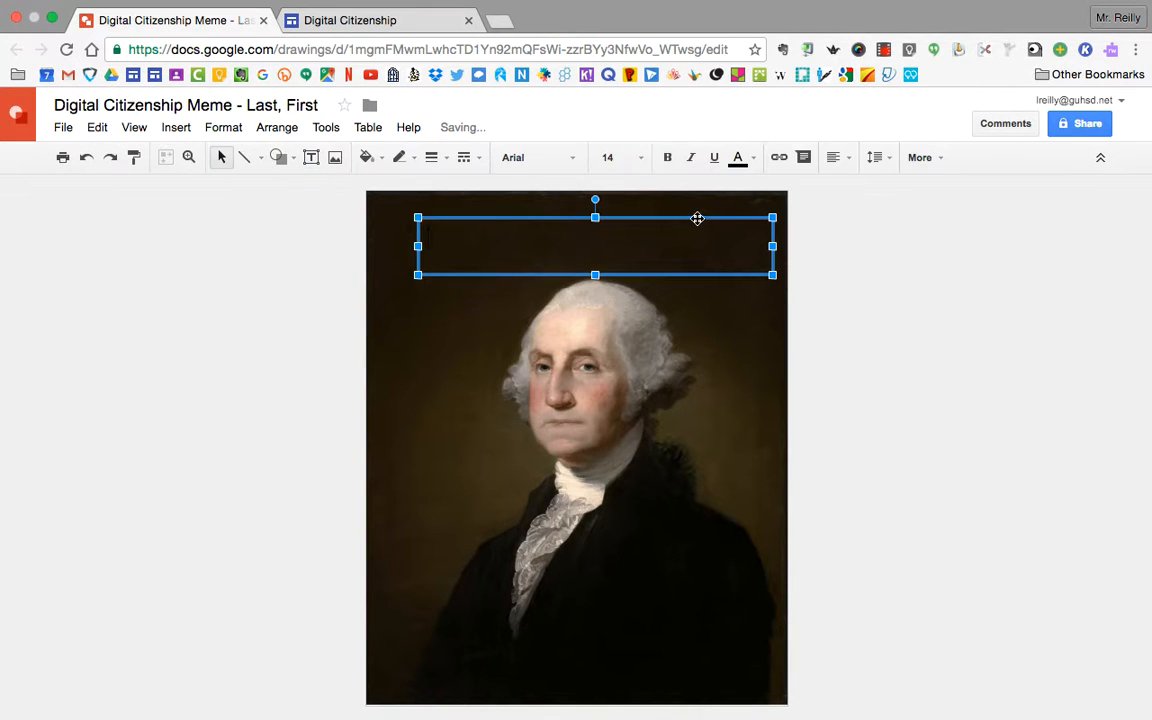
pyautogui.moveTo(697, 218); pyautogui.dragTo(679, 198)
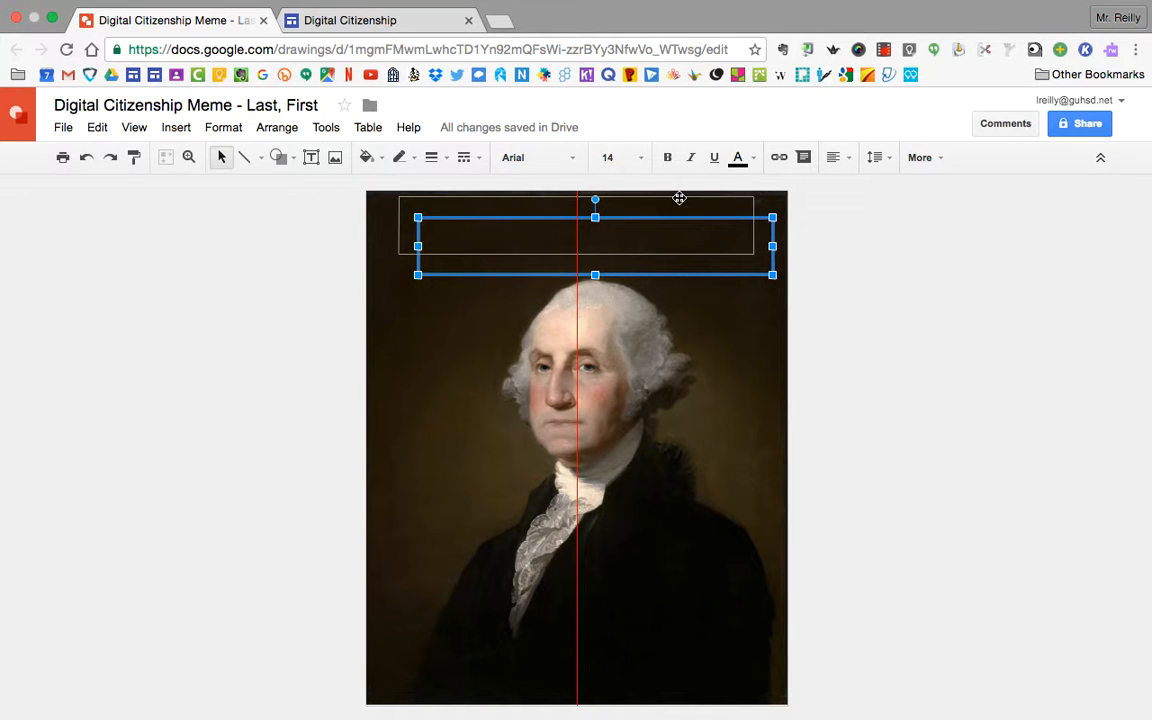
pyautogui.moveTo(679, 198); pyautogui.dragTo(679, 198)
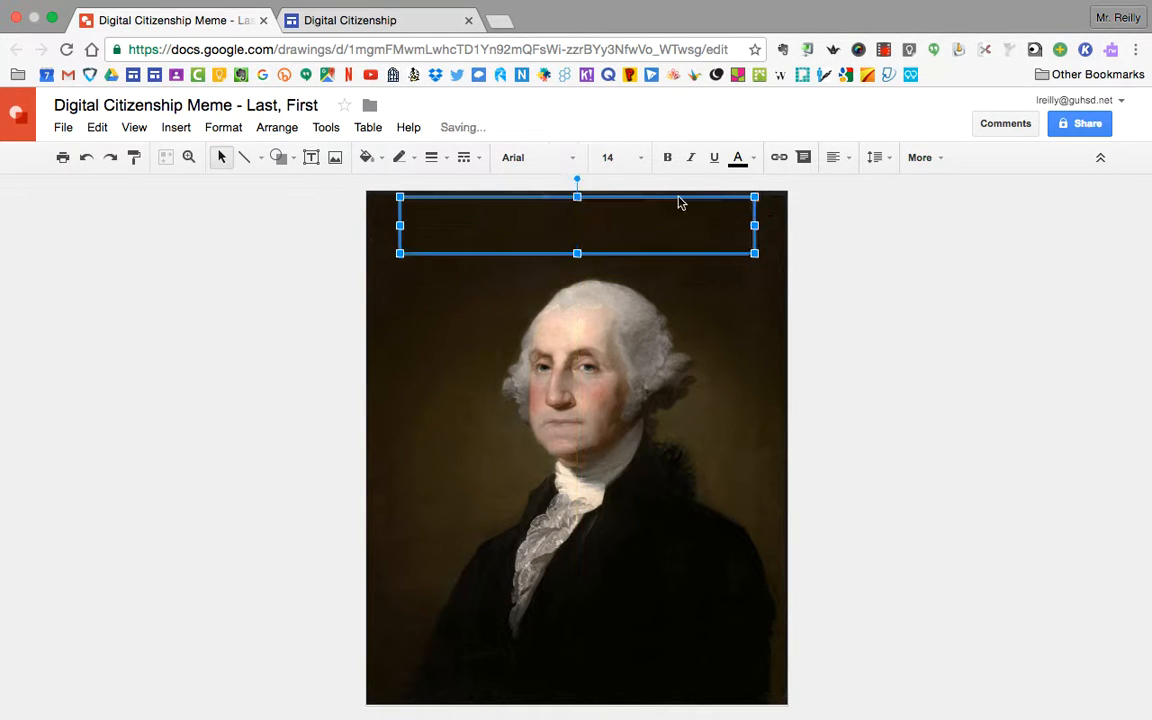
pyautogui.click(588, 227)
pyautogui.write('Test')
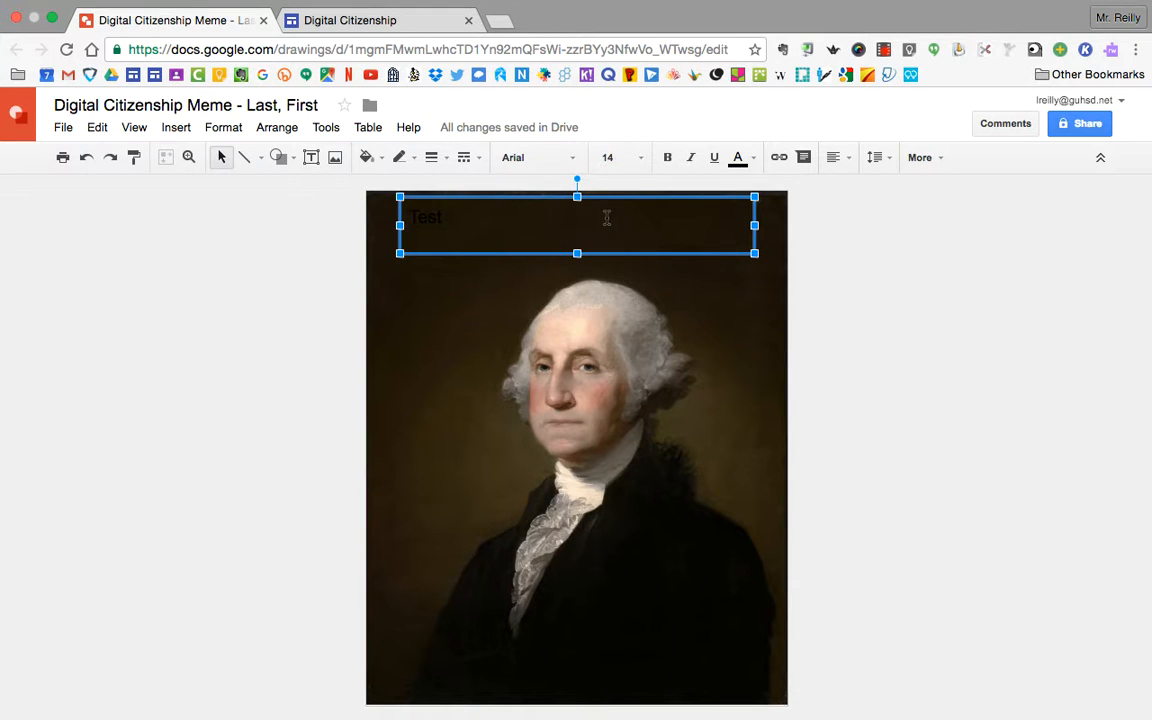
# Move the text box onto the blank area beside the portrait and change its wording to "Text"
pyautogui.moveTo(614, 199); pyautogui.dragTo(1007, 224)
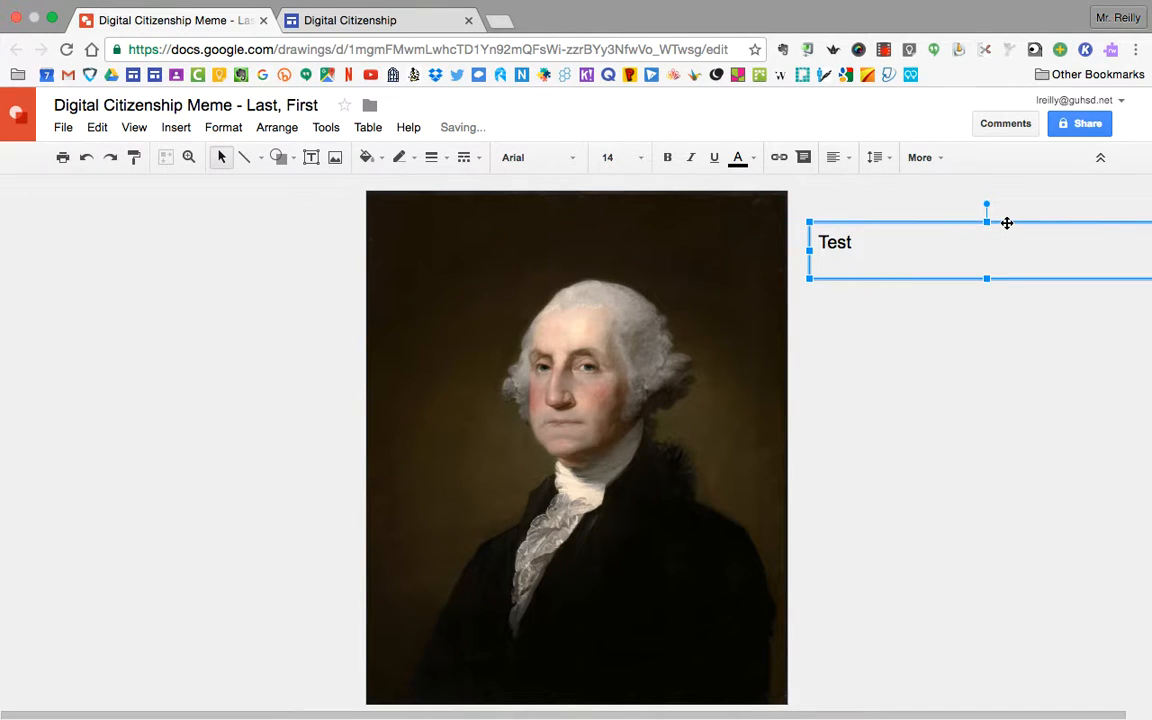
pyautogui.moveTo(1007, 223); pyautogui.dragTo(991, 213)
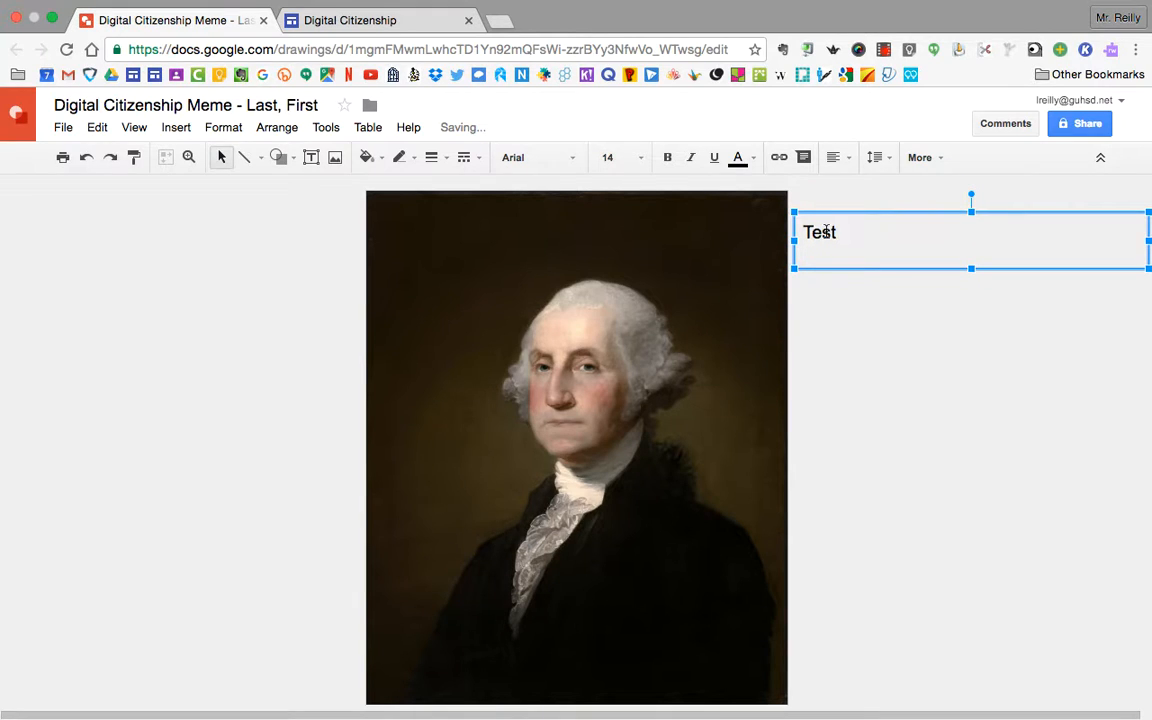
pyautogui.write('xt')
pyautogui.click(1003, 342)
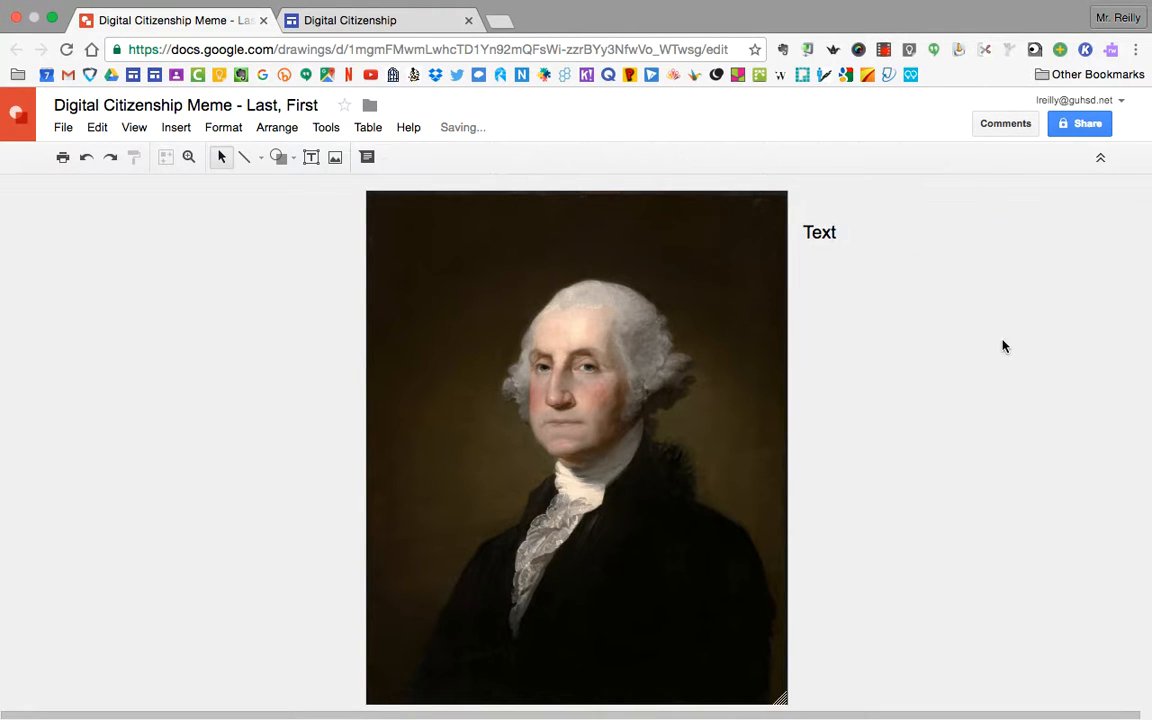
# Centre the word "Text" horizontally and vertically within its text box
pyautogui.click(896, 240)
pyautogui.click(838, 160)
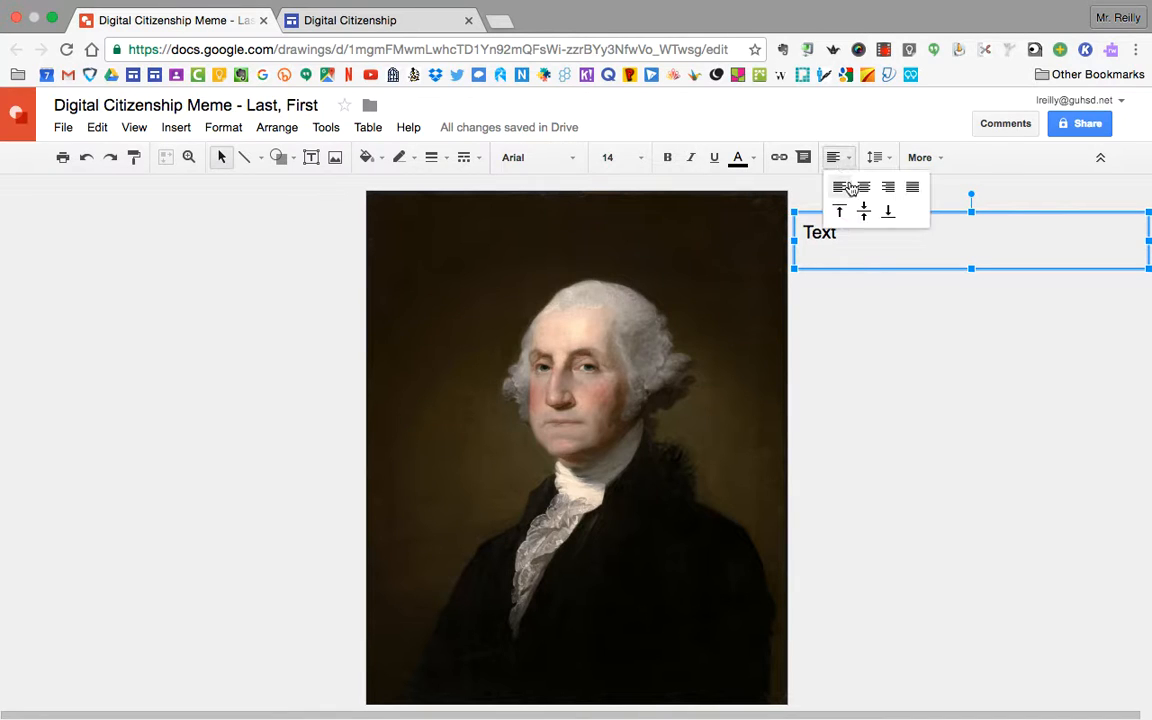
pyautogui.click(865, 193)
pyautogui.click(836, 160)
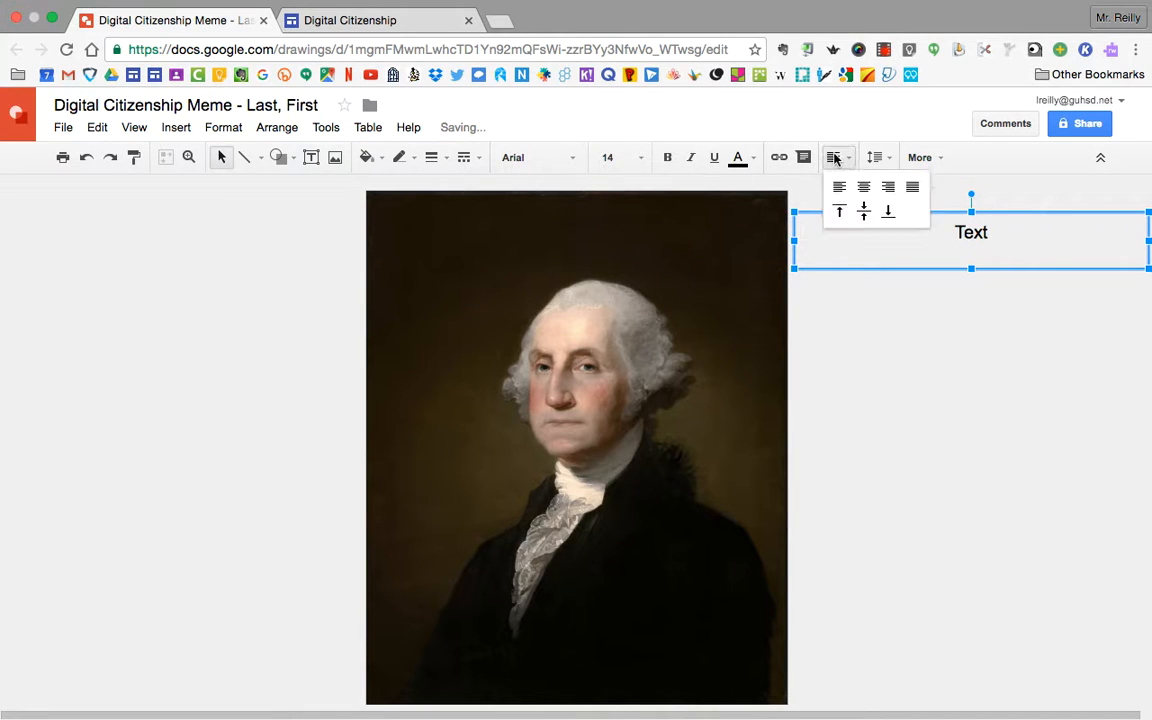
pyautogui.click(865, 211)
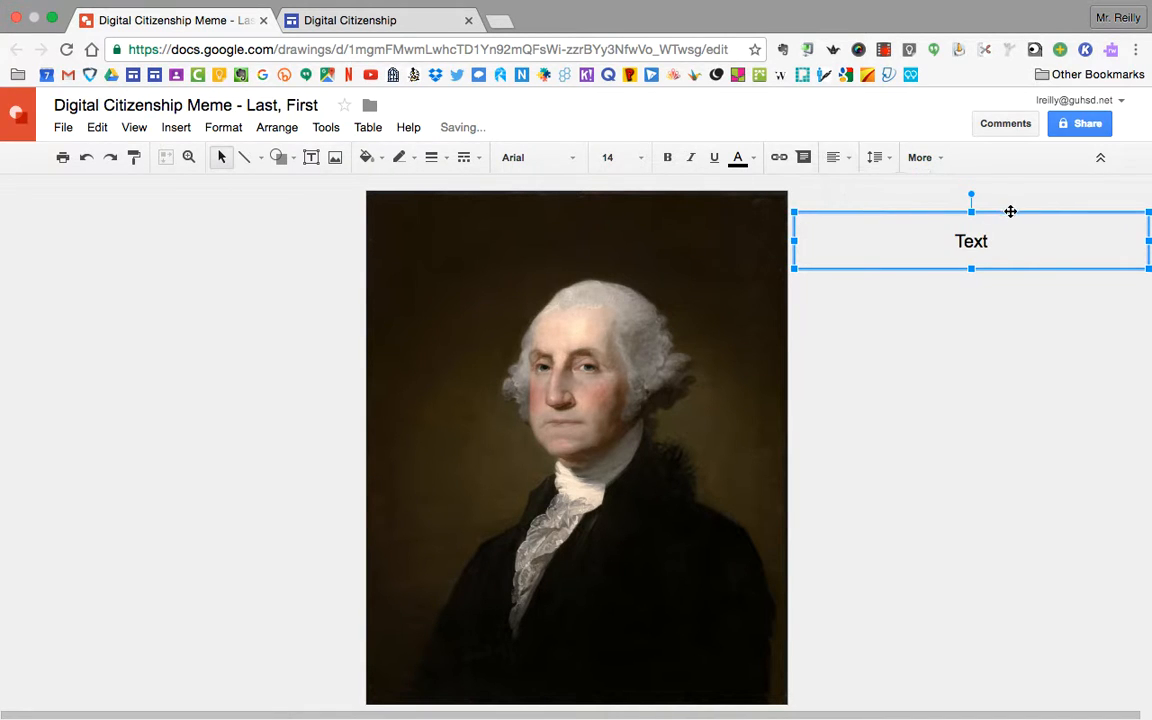
# Set the font of the text box to Impact
pyautogui.click(544, 160)
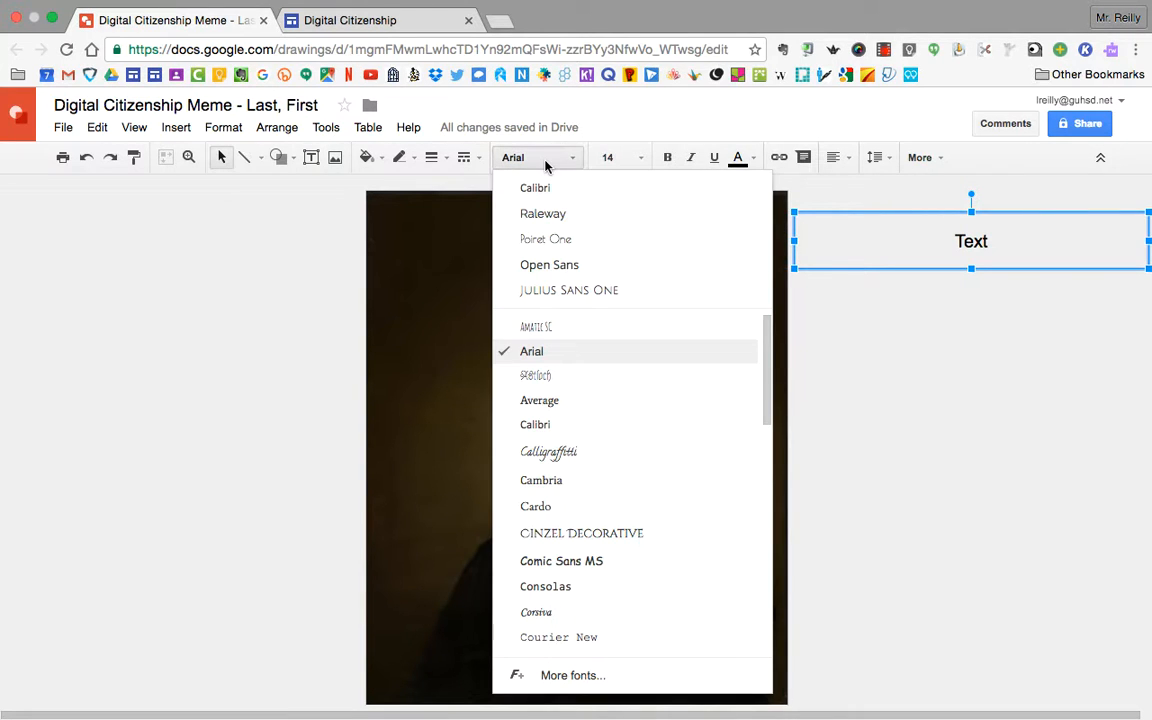
pyautogui.scroll(-2, 586, 366)
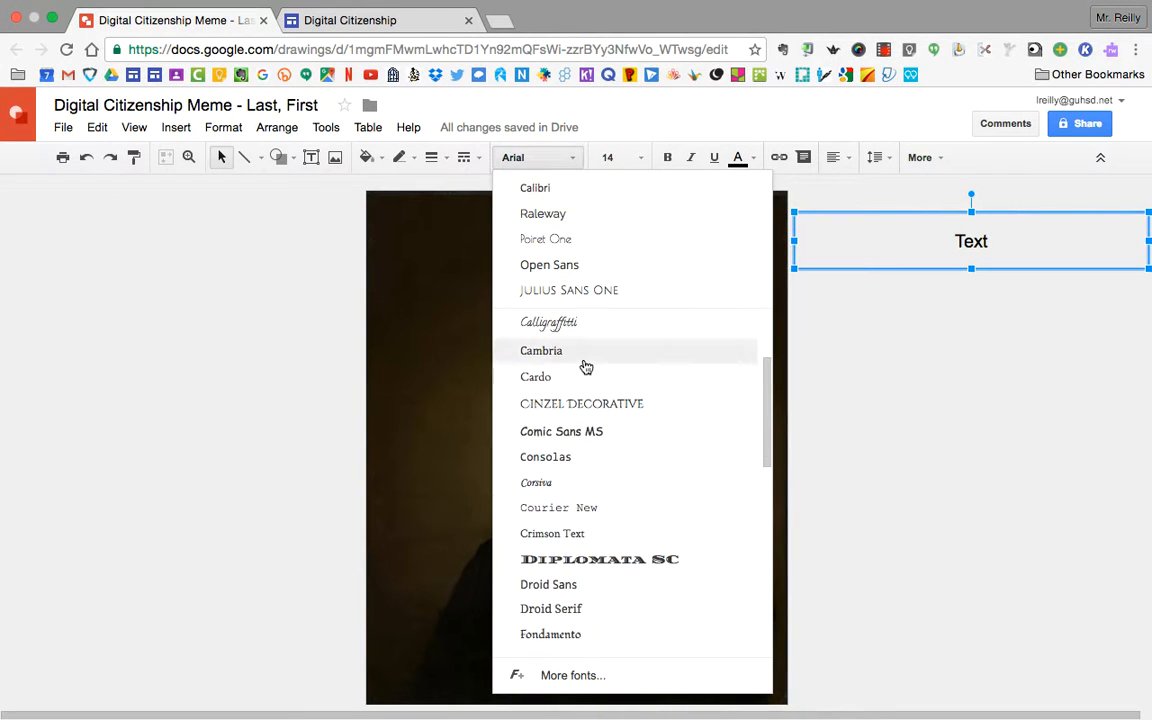
pyautogui.scroll(-3, 594, 468)
pyautogui.scroll(-1, 586, 518)
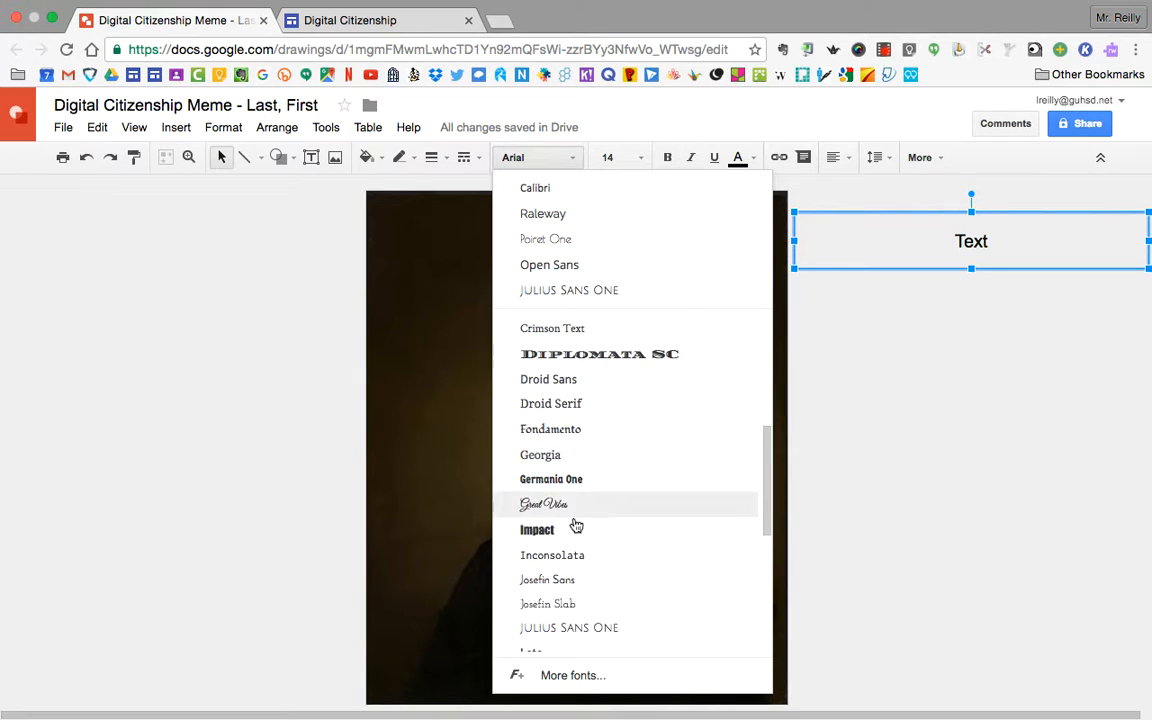
pyautogui.click(590, 531)
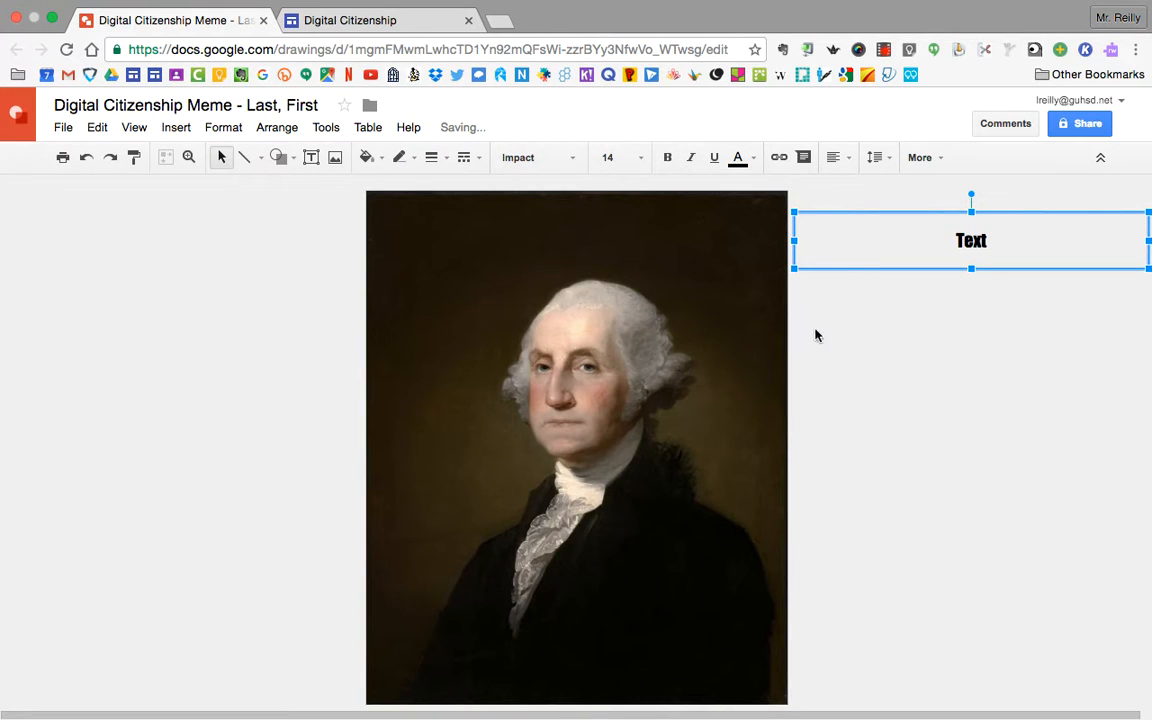
# Colour the text white and move its box back over the upper part of the portrait, centred horizontally
pyautogui.click(746, 162)
pyautogui.click(890, 225)
pyautogui.moveTo(1025, 210); pyautogui.dragTo(633, 201)
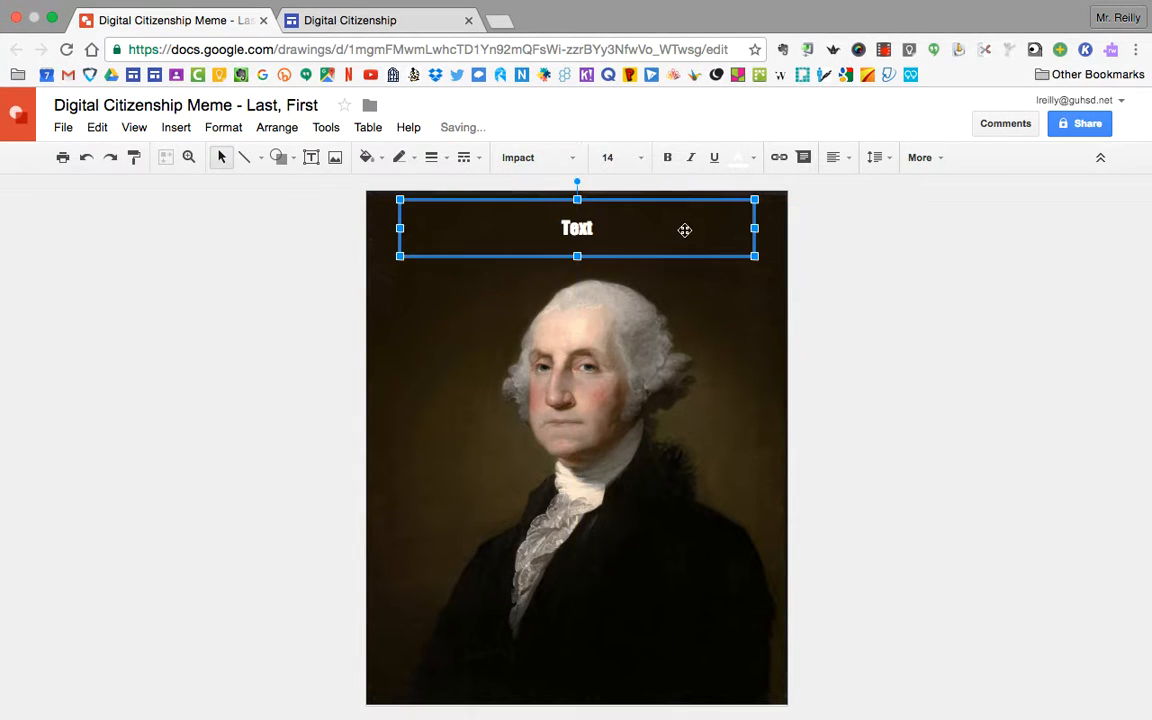
# Set the font size of the white "Text" caption to 48 and deselect it
pyautogui.click(617, 160)
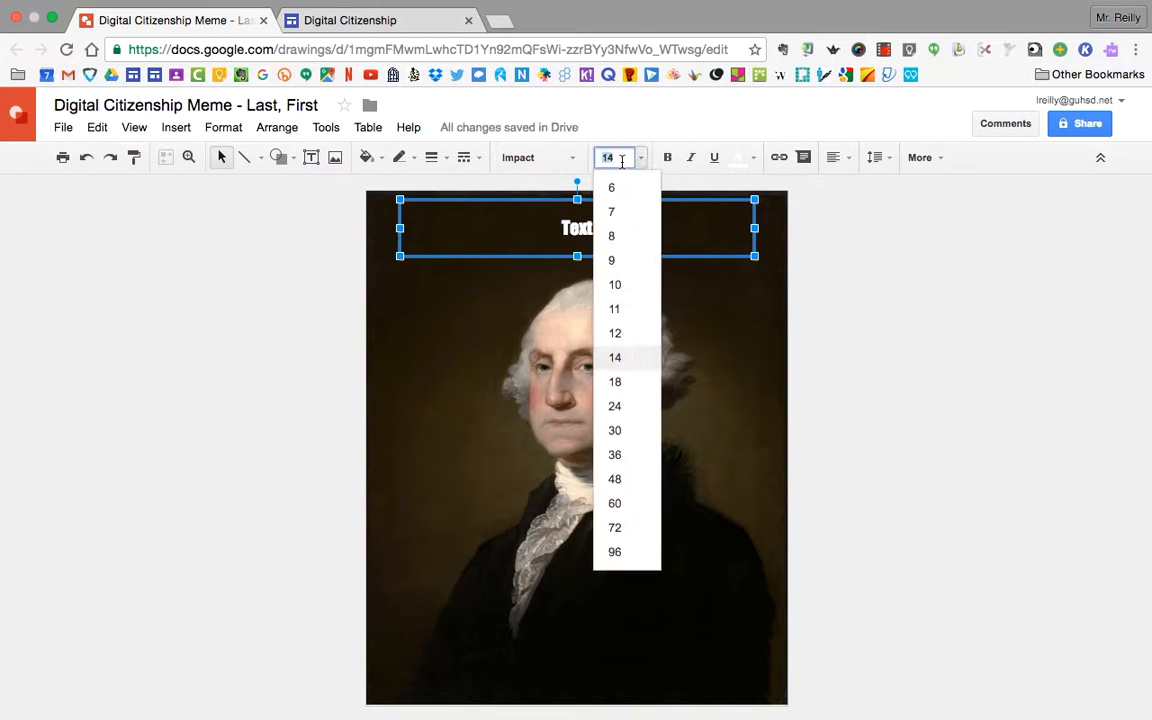
pyautogui.click(614, 479)
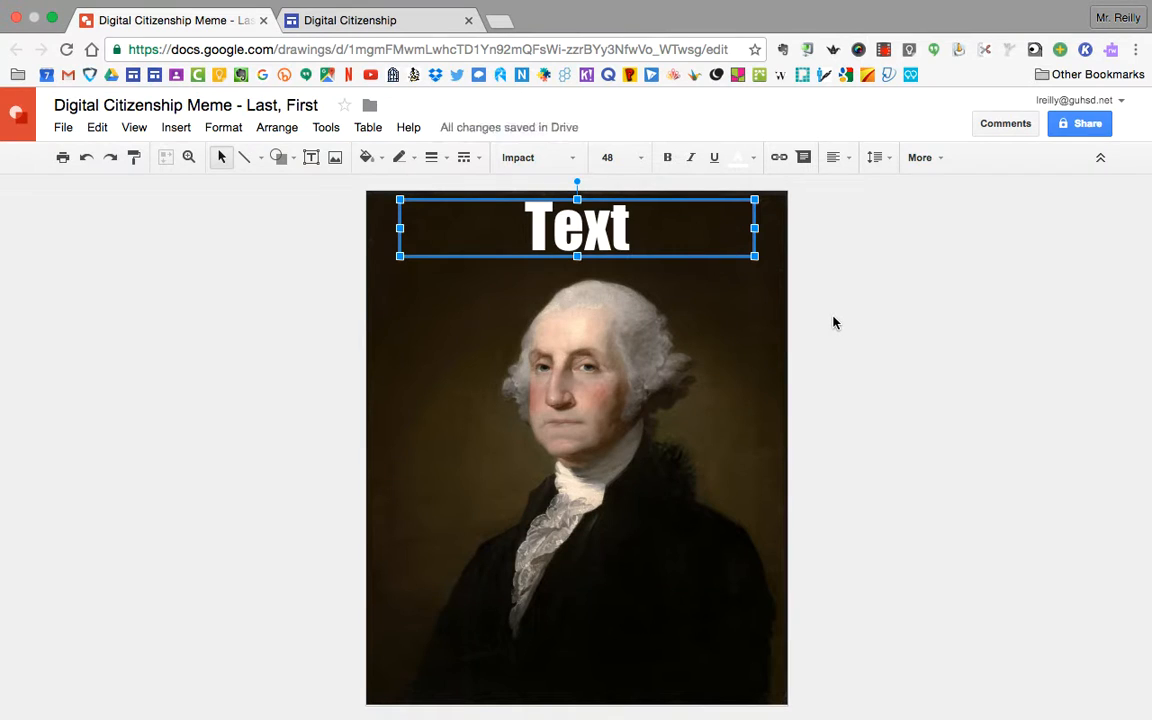
pyautogui.click(943, 388)
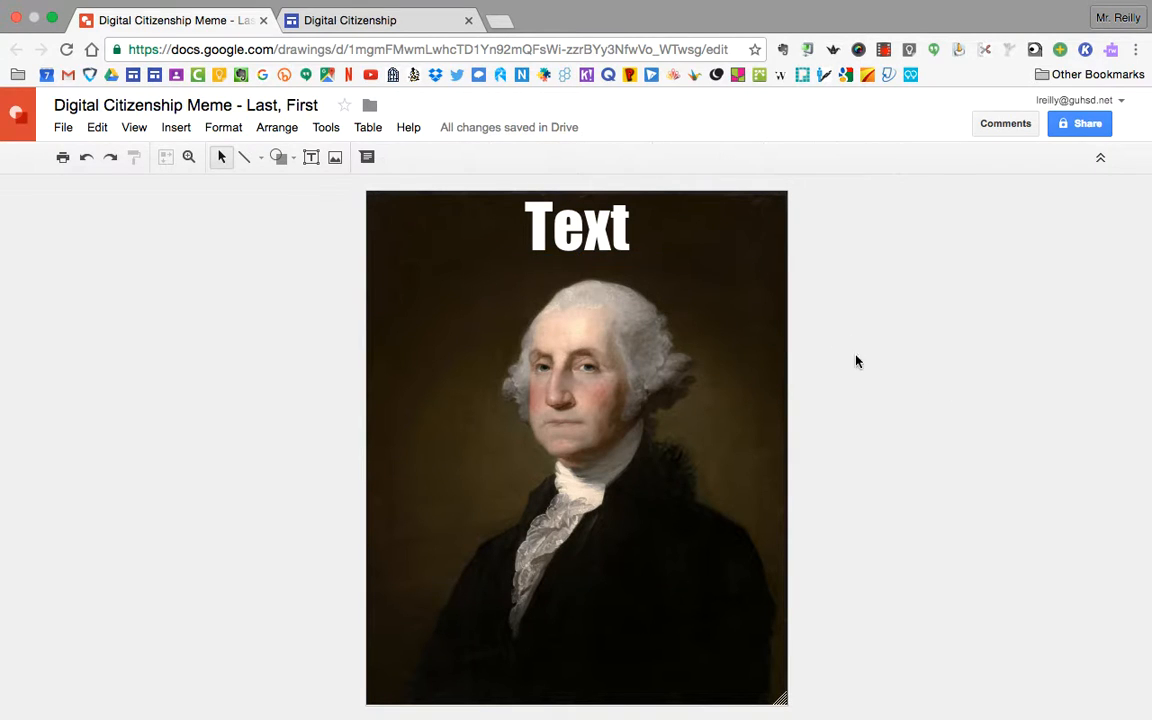
# Draw a second, empty text box across the lower part of the portrait
pyautogui.click(605, 226)
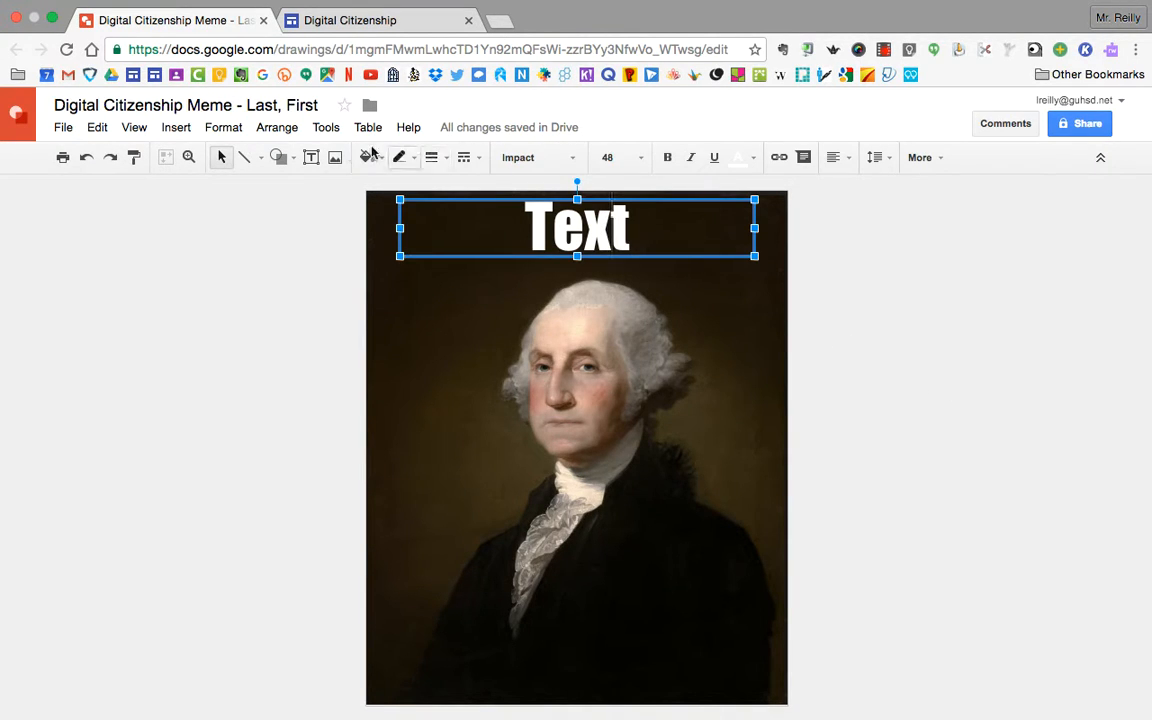
pyautogui.moveTo(406, 581); pyautogui.dragTo(690, 655)
pyautogui.moveTo(800, 716)
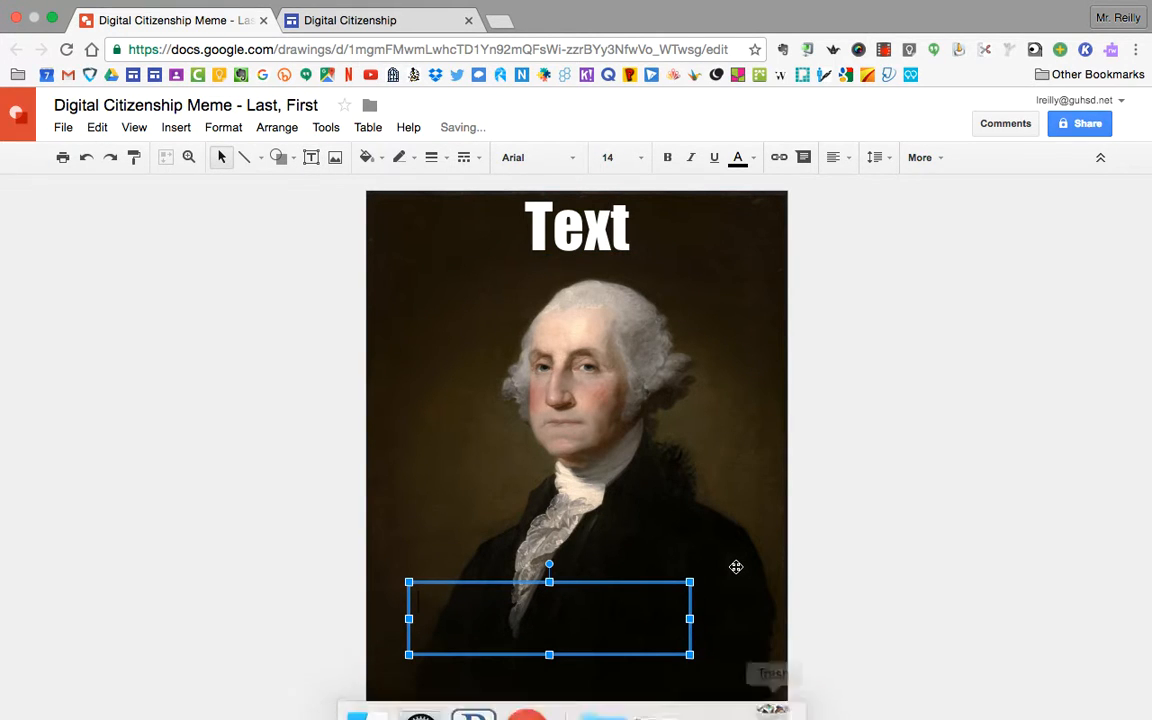
# Undo all the text box edits until only the portrait is left on the canvas
pyautogui.press('super+z')
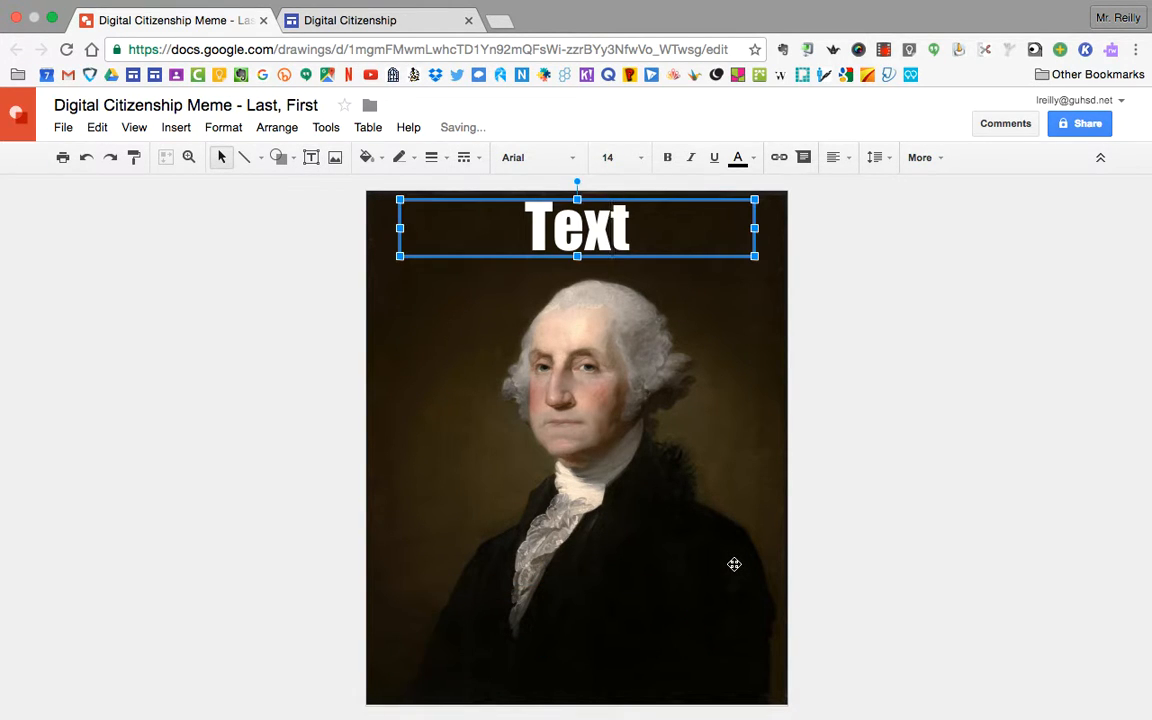
pyautogui.press('super+z')
pyautogui.press('super+z')
pyautogui.press('super+z')
pyautogui.press('super+z')
pyautogui.press('super+z')
pyautogui.press('super+z')
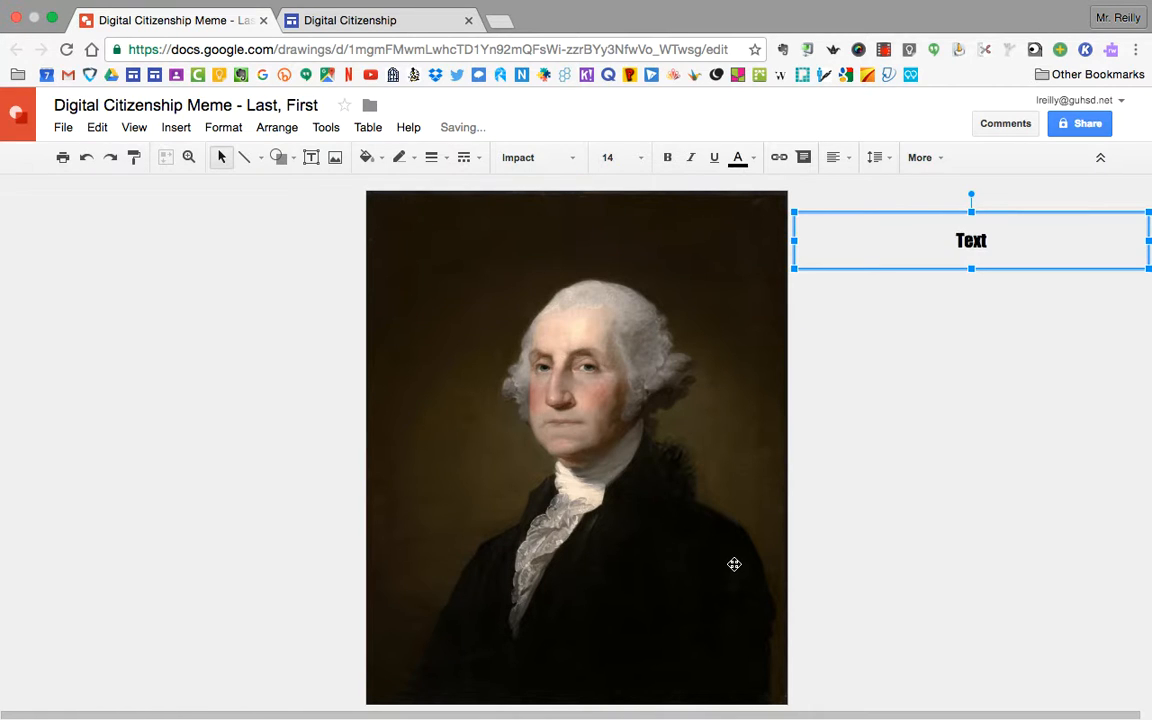
pyautogui.press('super+z')
pyautogui.press('super+z')
pyautogui.press('super+z')
pyautogui.press('super+z')
pyautogui.press('super+z')
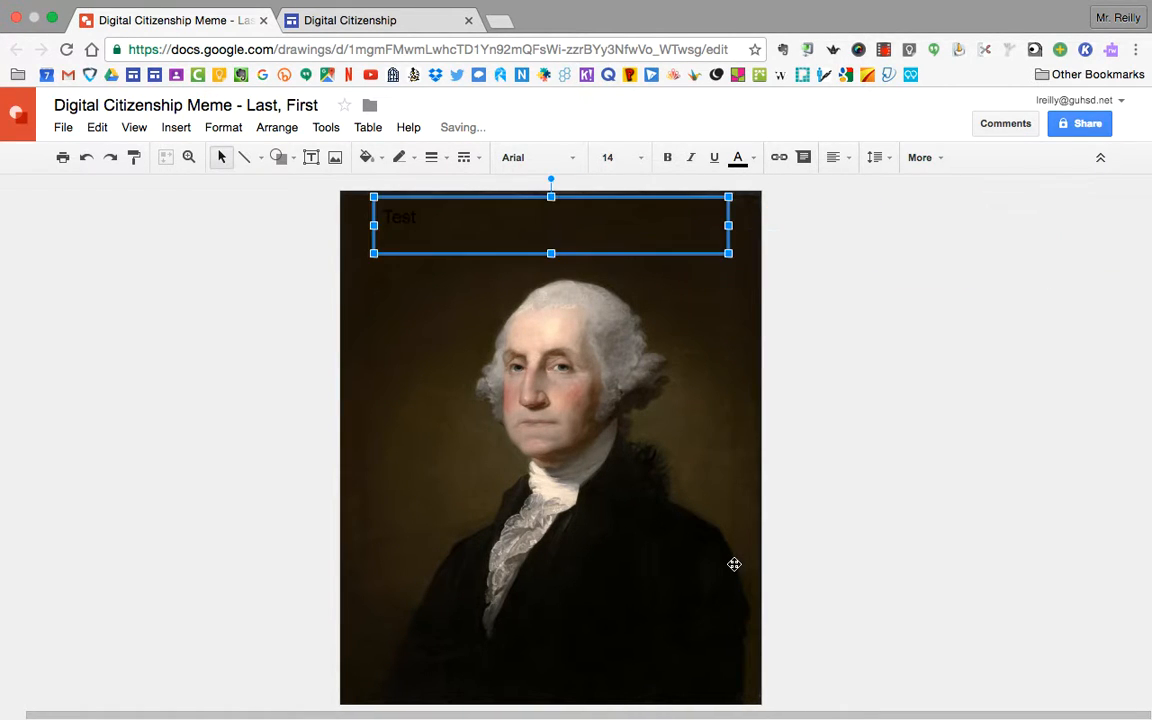
pyautogui.press('super+z')
pyautogui.press('super+z')
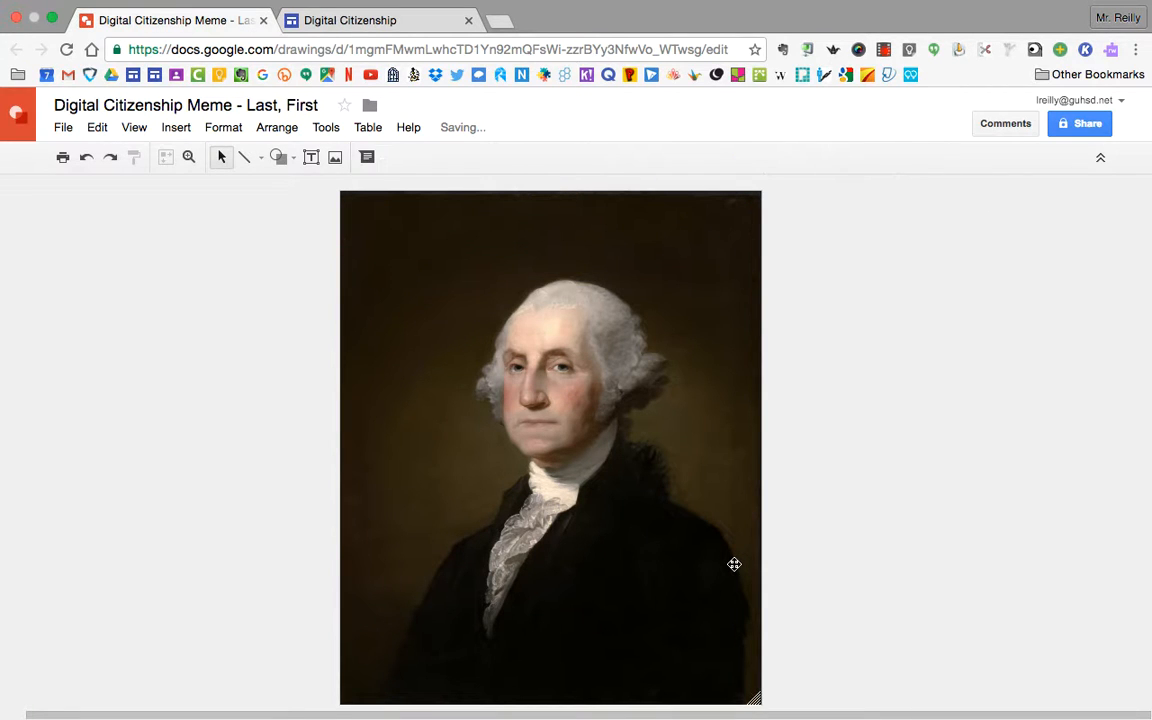
# Check the example meme on the Digital Citizenship page, then insert word art reading "Text" in the drawing
pyautogui.click(404, 24)
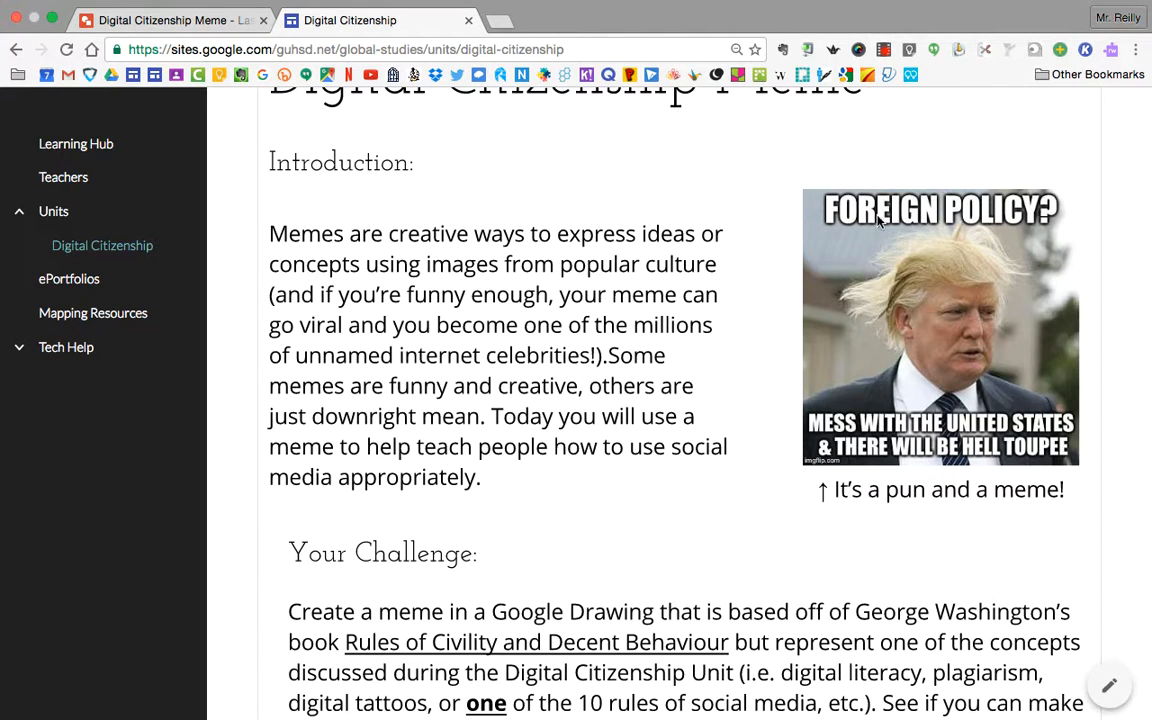
pyautogui.click(199, 22)
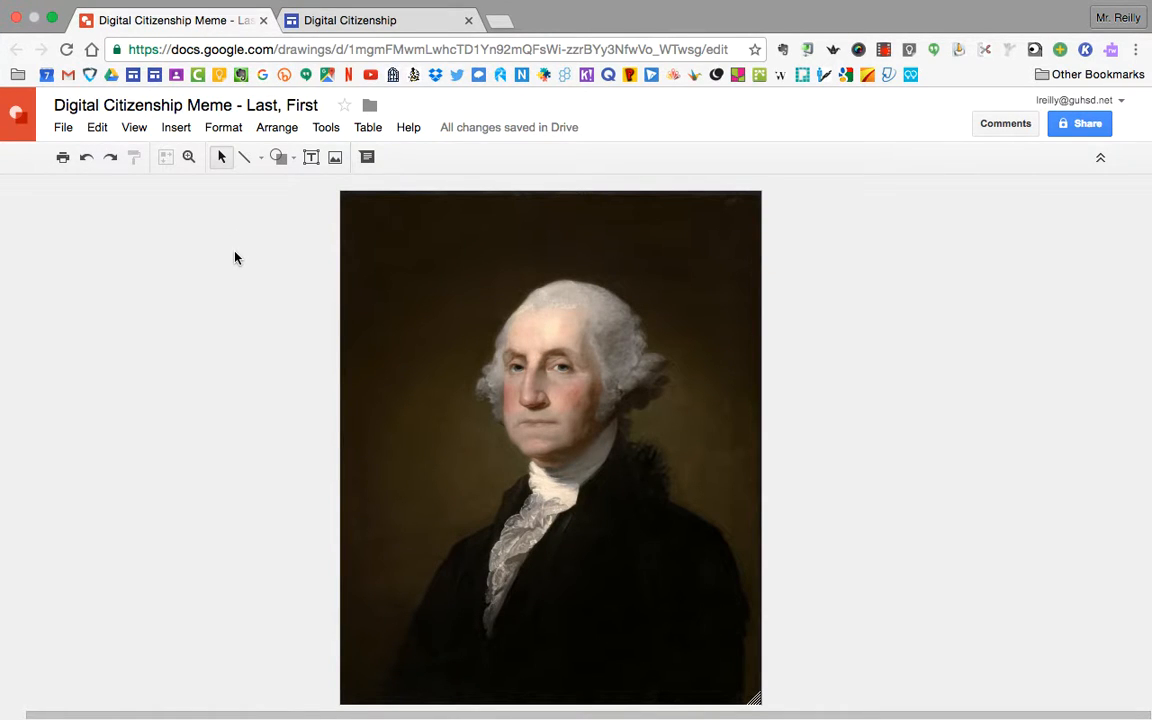
pyautogui.click(232, 128)
pyautogui.moveTo(183, 130)
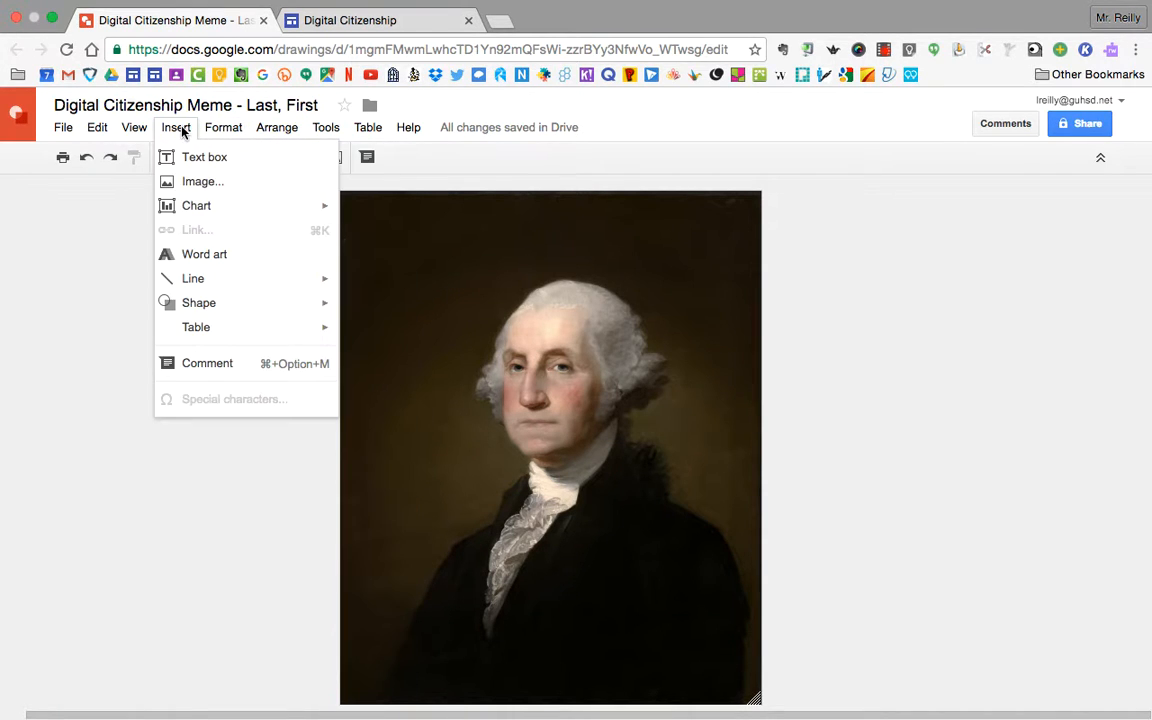
pyautogui.click(198, 262)
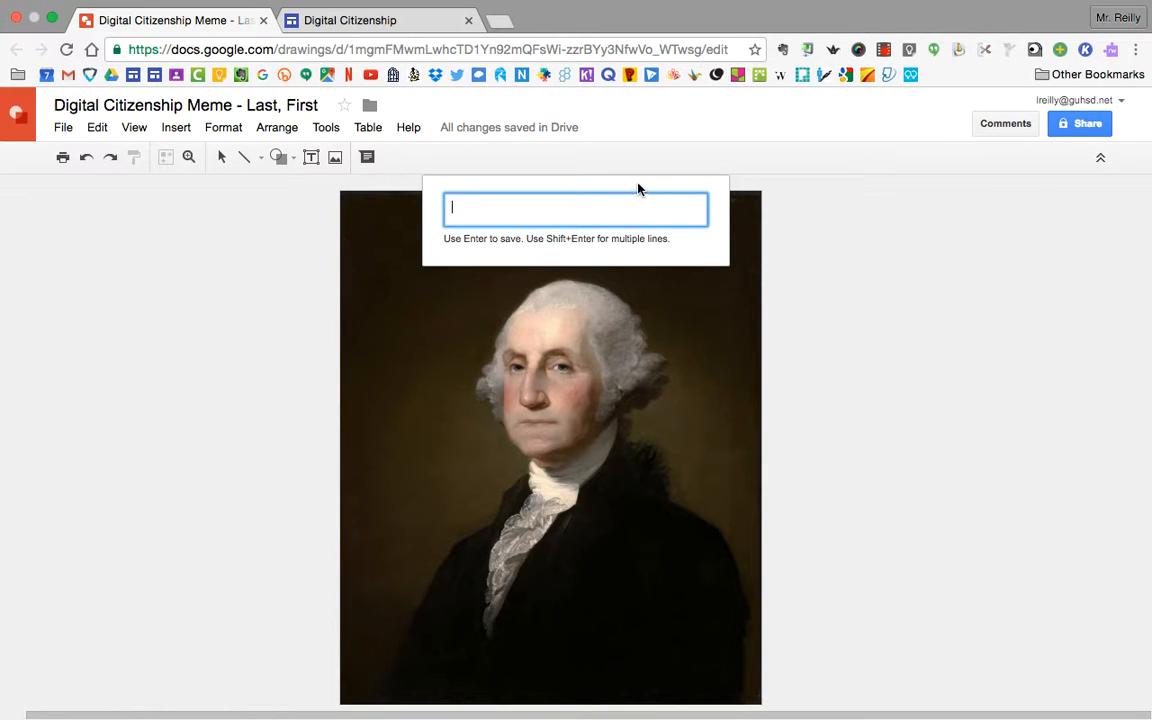
pyautogui.click(576, 198)
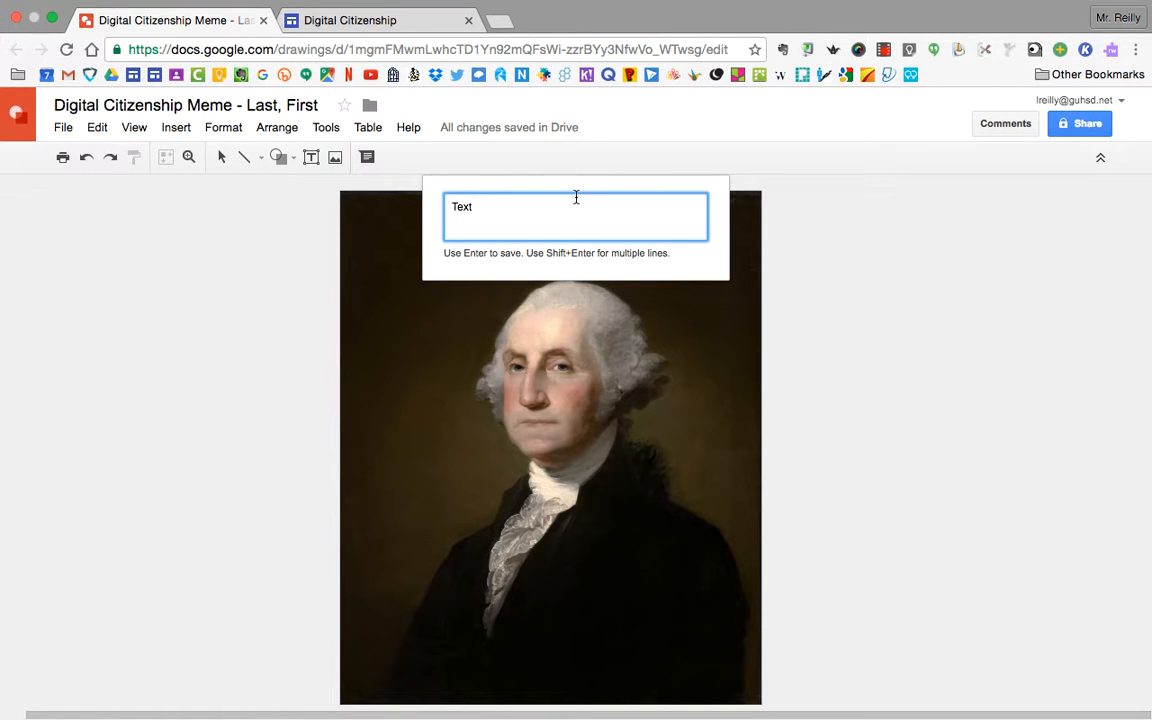
pyautogui.press('Return')
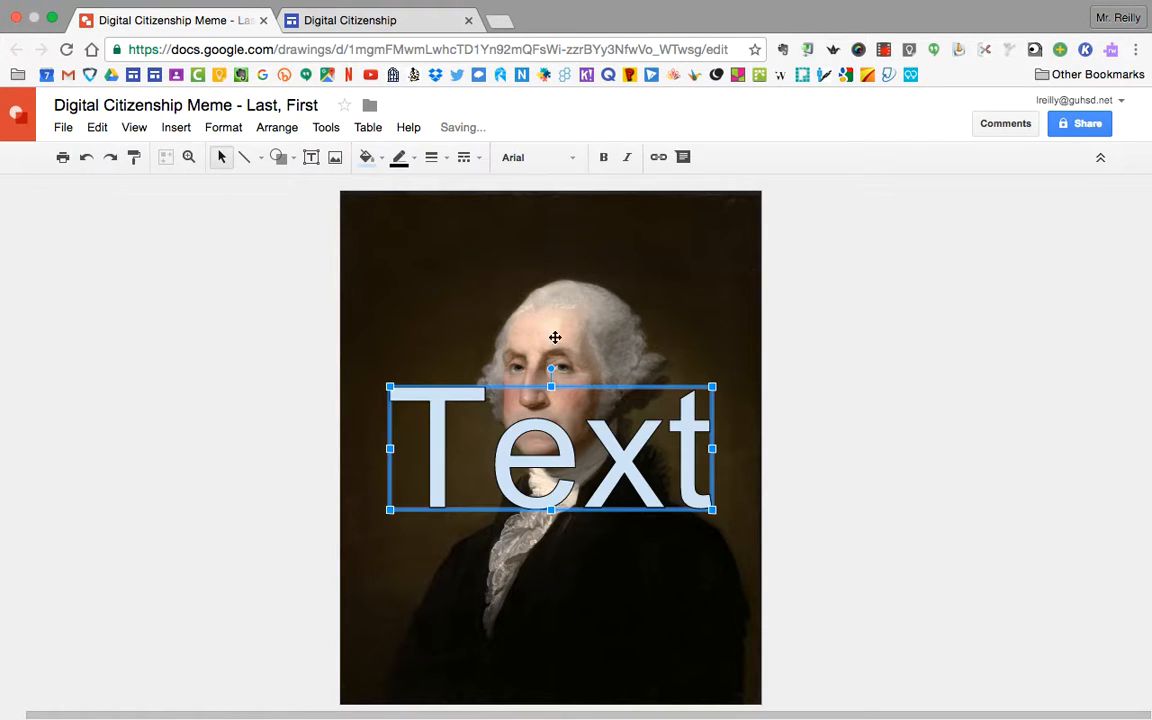
# Move the "Text" word art to the upper part of the portrait and set its font to Impact
pyautogui.moveTo(566, 450); pyautogui.dragTo(581, 262)
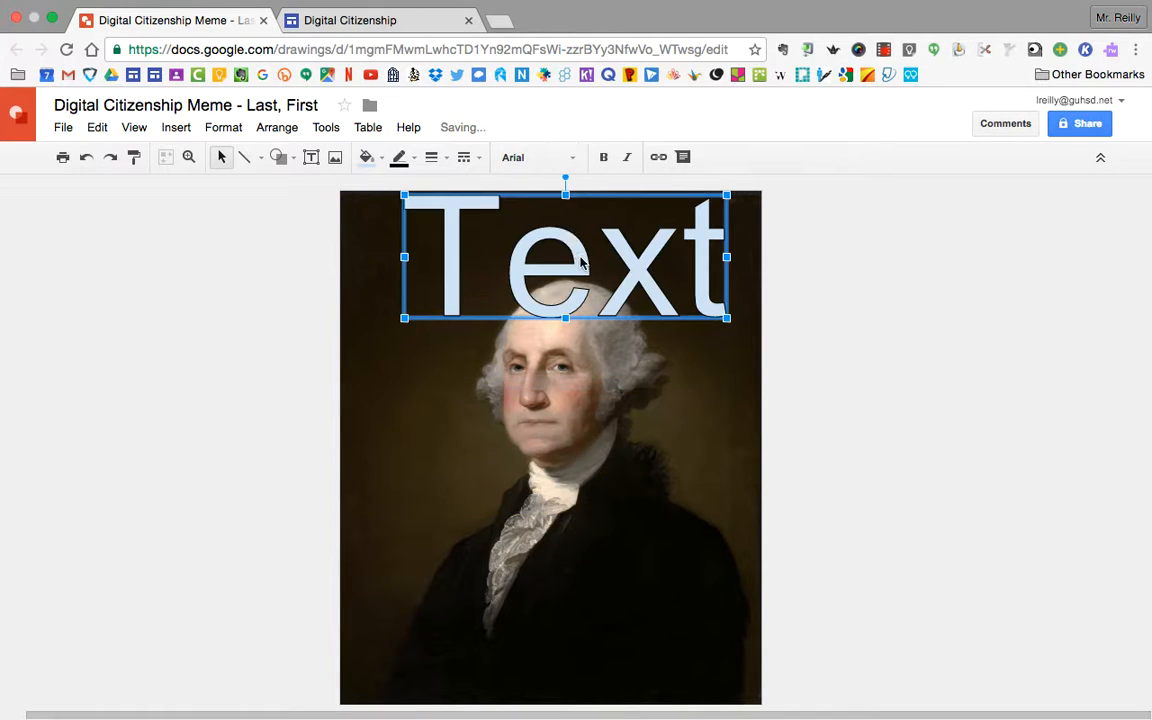
pyautogui.click(542, 158)
pyautogui.click(570, 191)
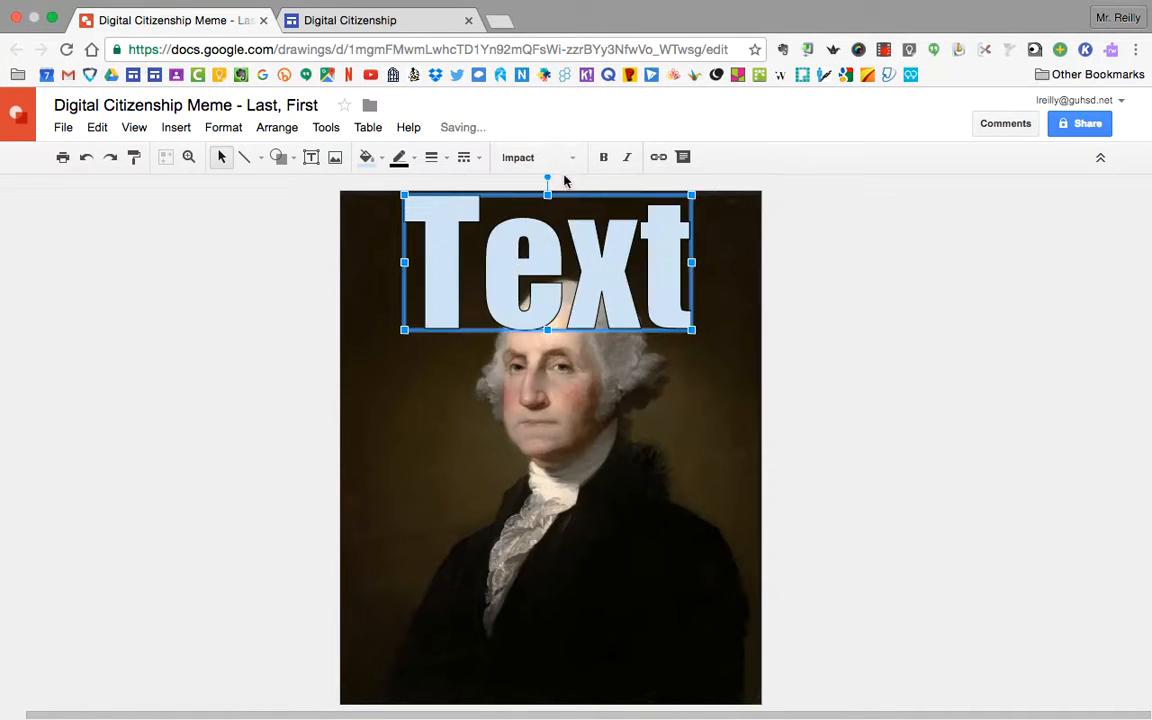
# Browse the available fonts and check the caption style of the example meme on the Digital Citizenship page
pyautogui.click(560, 162)
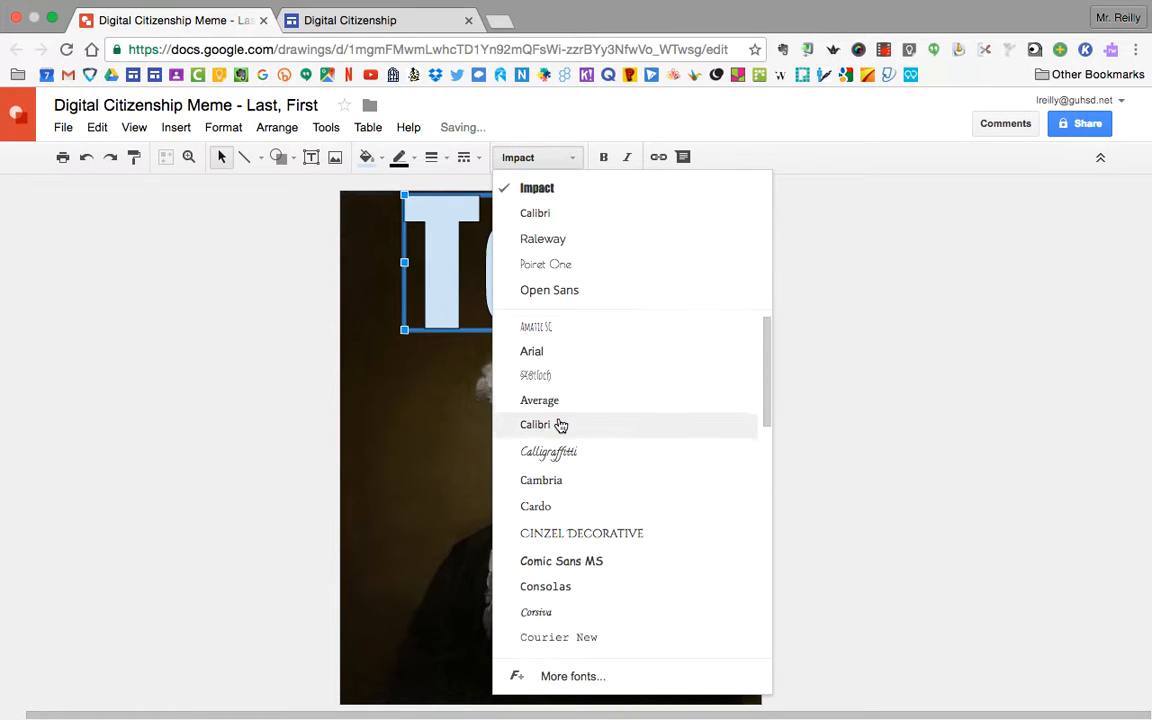
pyautogui.scroll(-3, 562, 440)
pyautogui.scroll(-5, 590, 430)
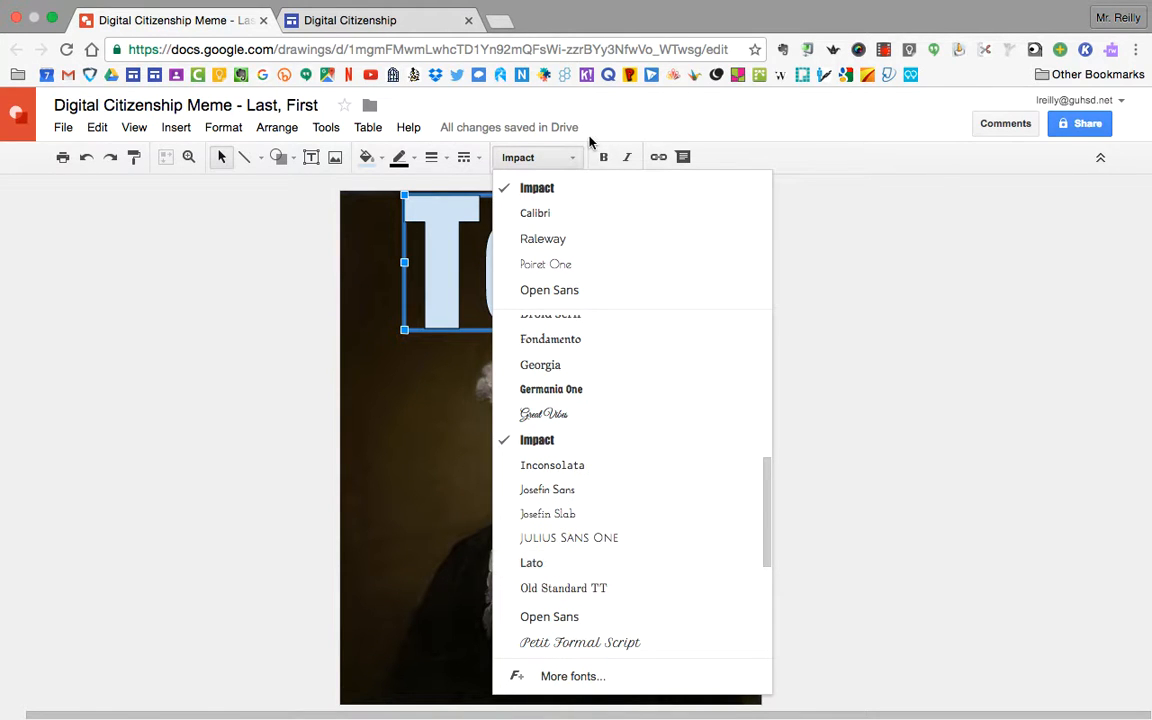
pyautogui.click(377, 18)
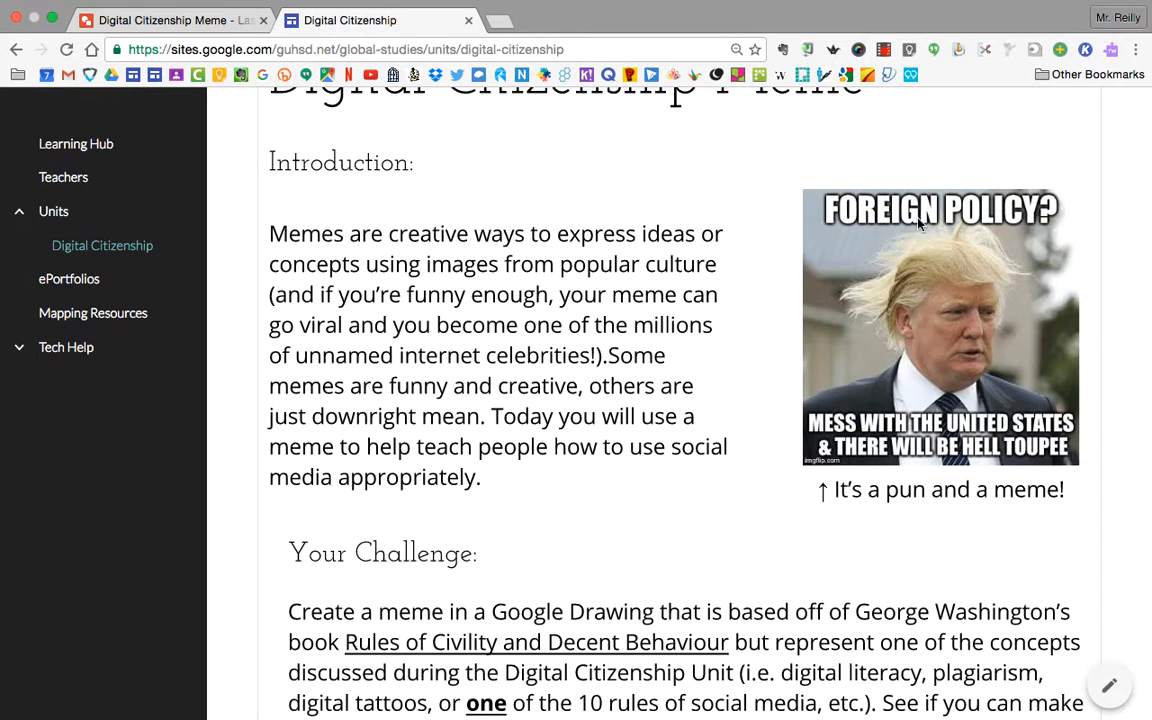
pyautogui.click(190, 19)
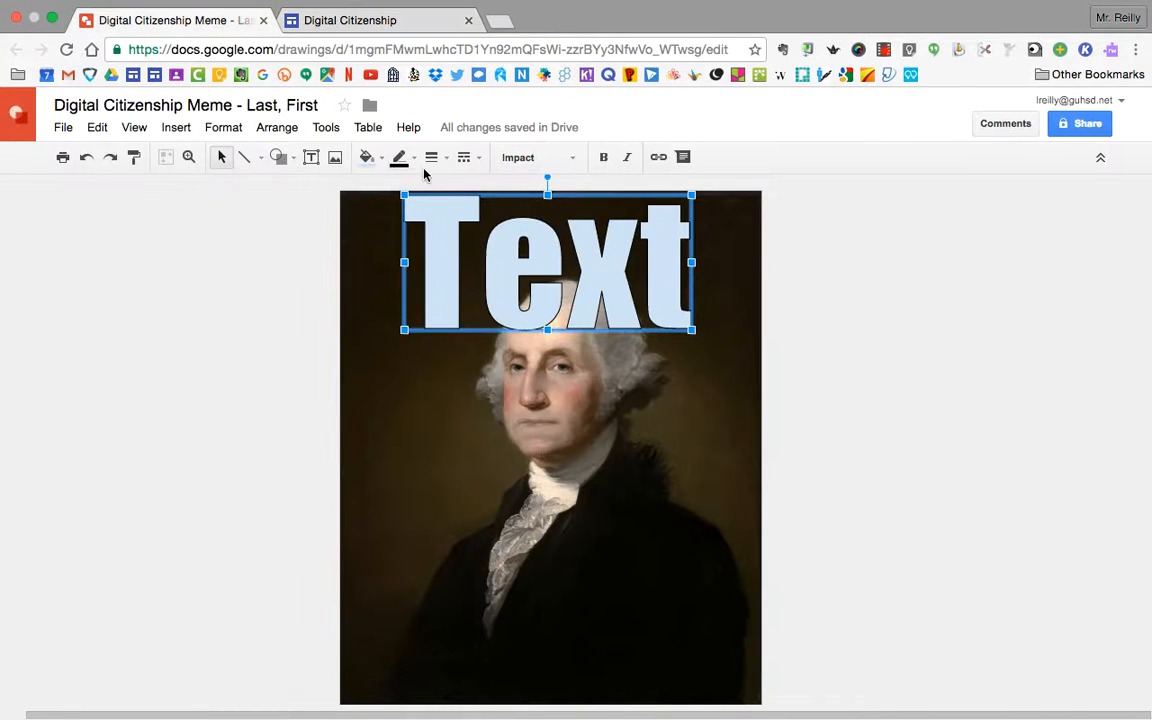
# Try the Verdana font on the "Text" word art and switch it back to Impact
pyautogui.click(533, 158)
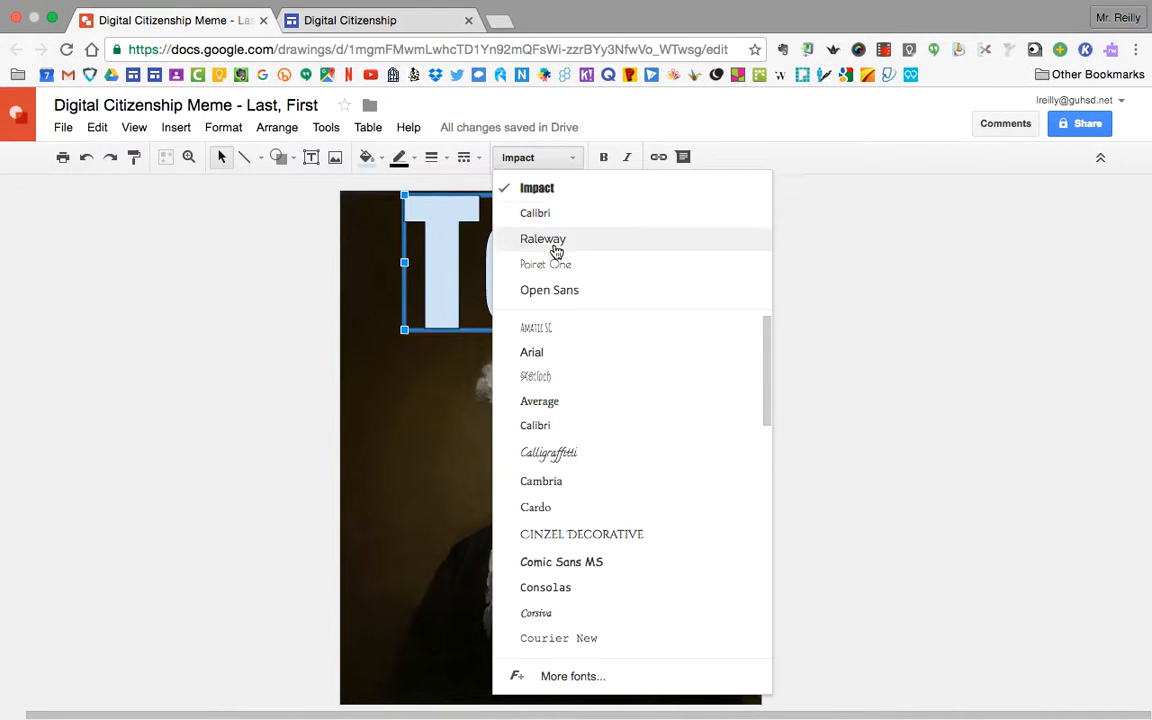
pyautogui.scroll(-3, 548, 387)
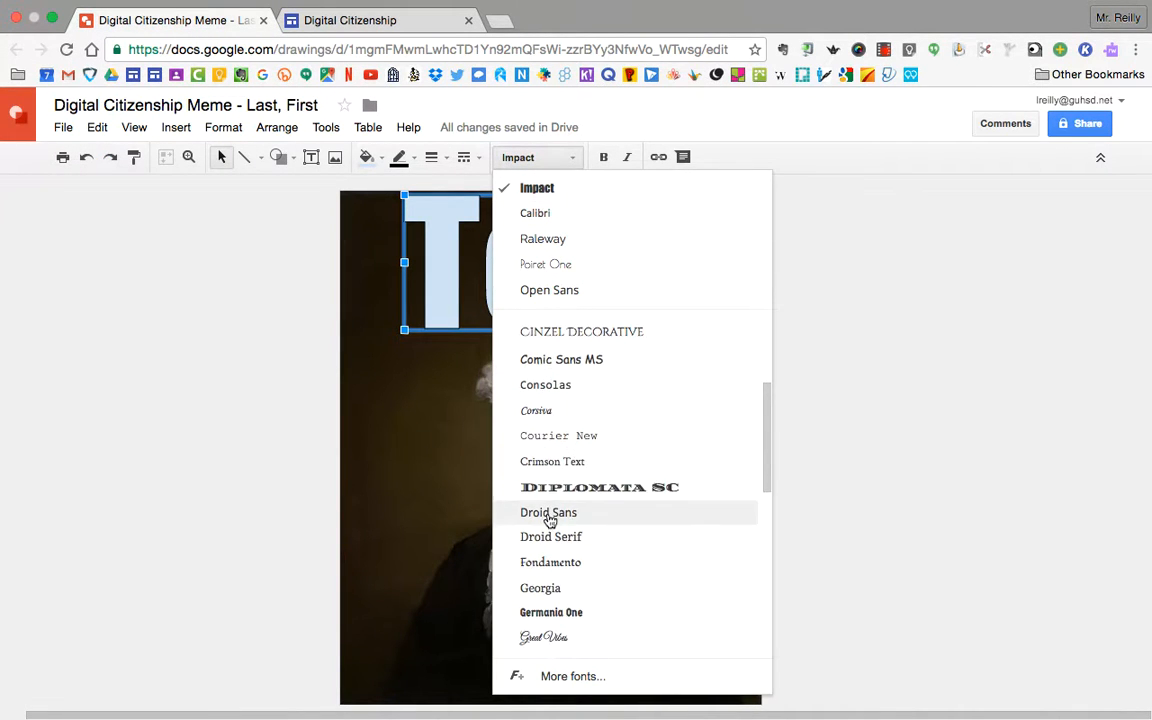
pyautogui.scroll(-7, 548, 519)
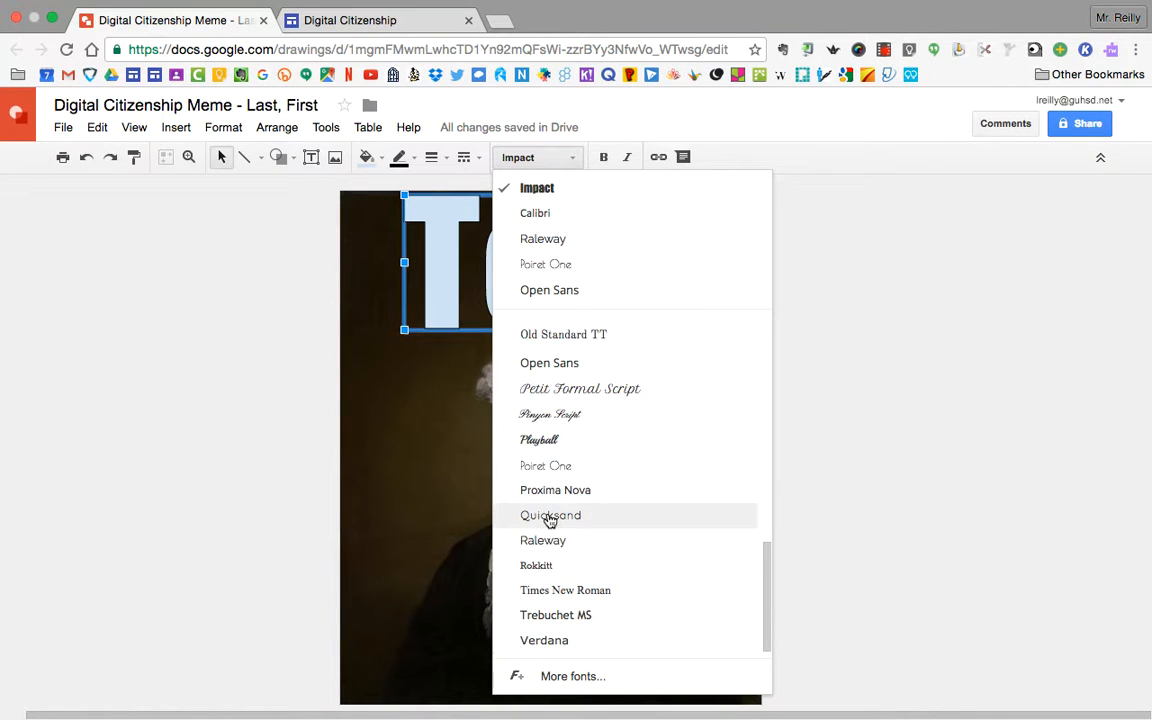
pyautogui.click(551, 641)
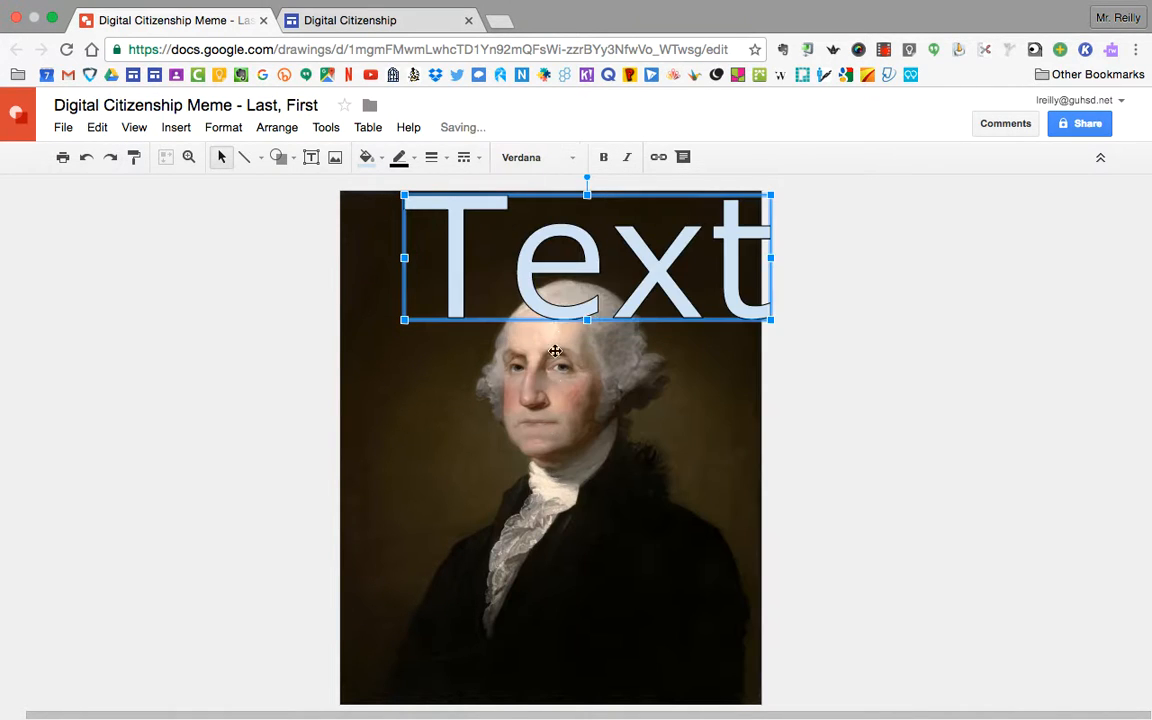
pyautogui.click(525, 157)
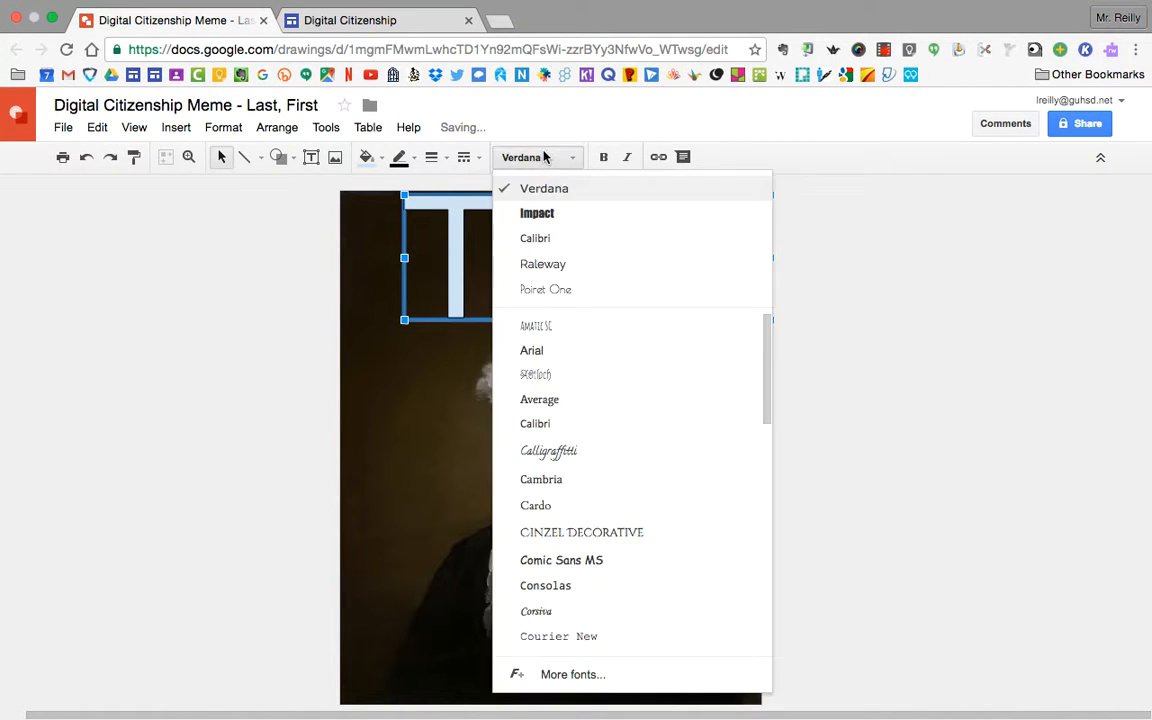
pyautogui.click(553, 215)
# Shrink the "Text" word art and center it above the head in the portrait's upper part
pyautogui.moveTo(588, 274)
pyautogui.mouseDown()
pyautogui.moveTo(612, 303)
pyautogui.moveTo(595, 288)
pyautogui.mouseUp()
pyautogui.moveTo(701, 350); pyautogui.dragTo(632, 299)
pyautogui.moveTo(566, 254); pyautogui.dragTo(594, 243)
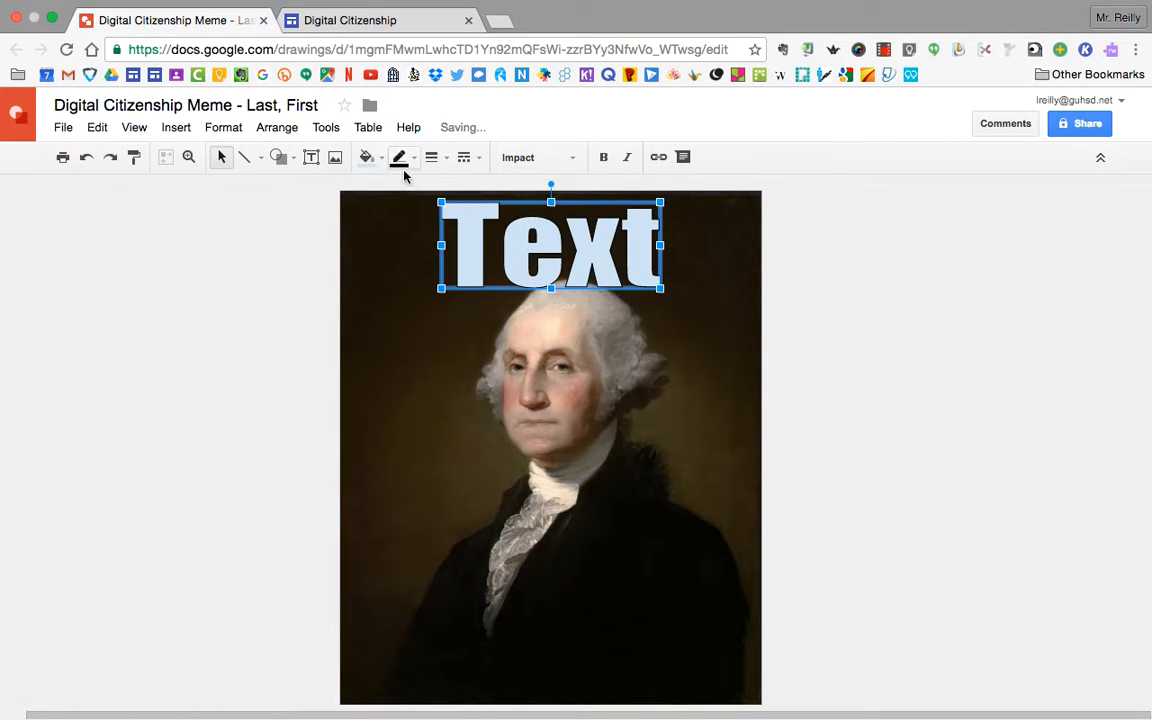
# Fill the "Text" word art with white and set its outline color to black
pyautogui.click(367, 157)
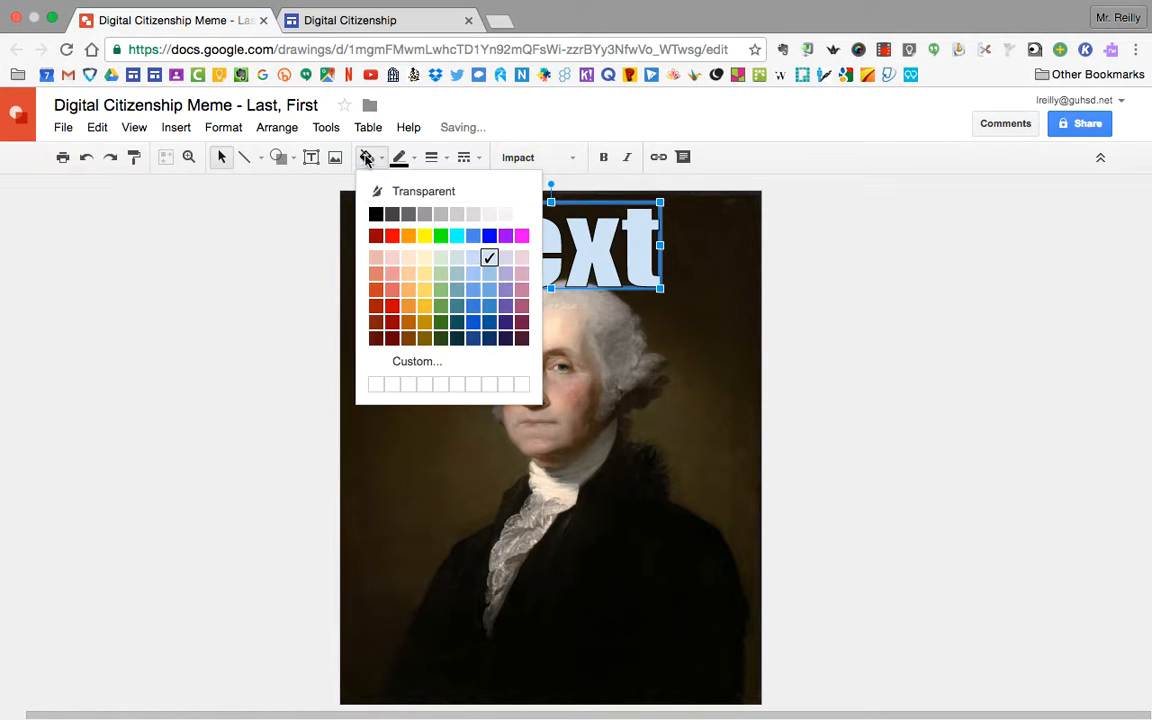
pyautogui.click(521, 216)
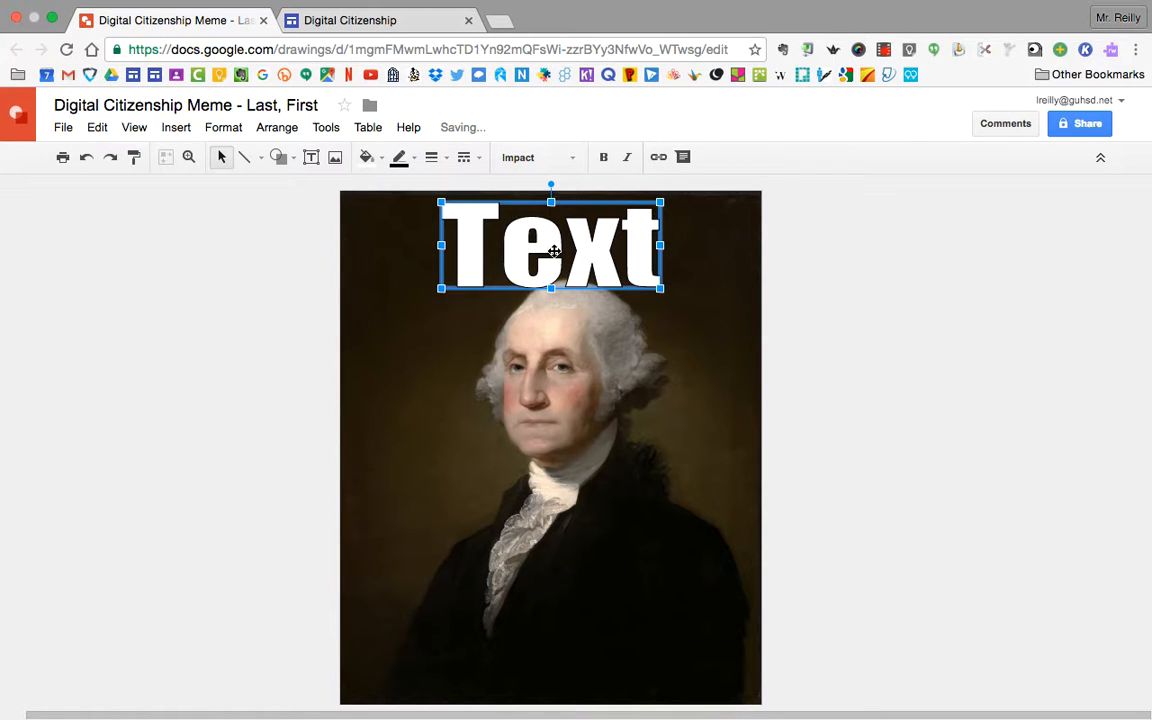
pyautogui.click(399, 157)
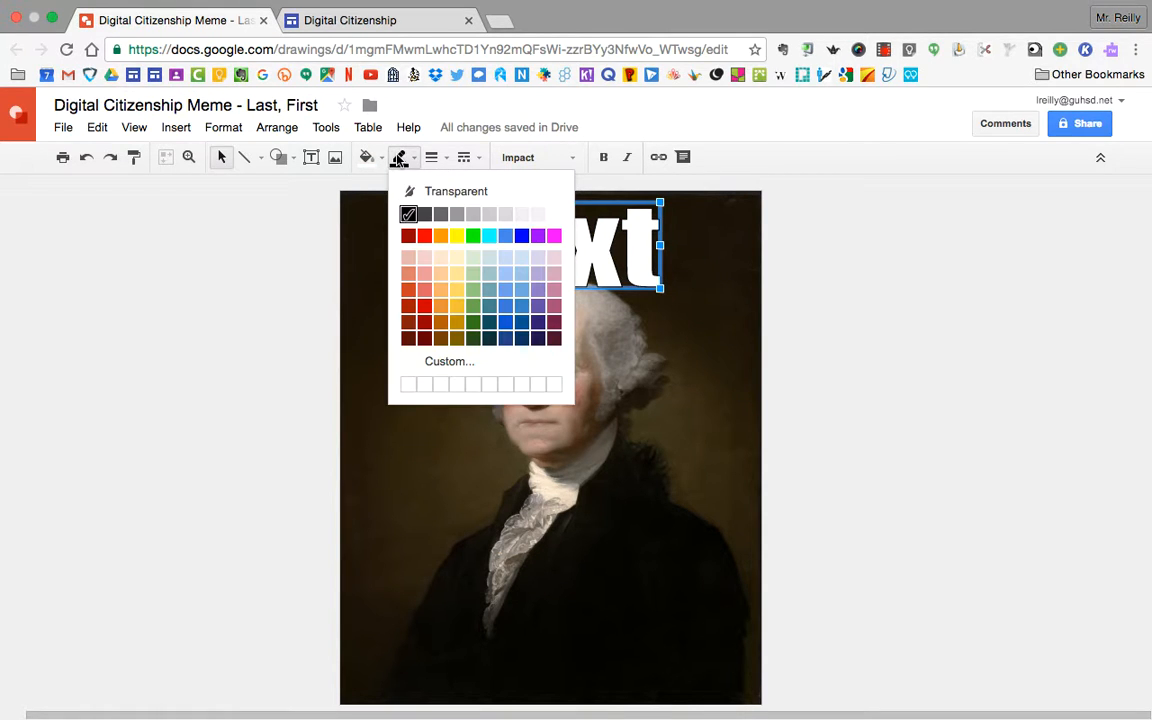
pyautogui.click(407, 215)
pyautogui.click(431, 158)
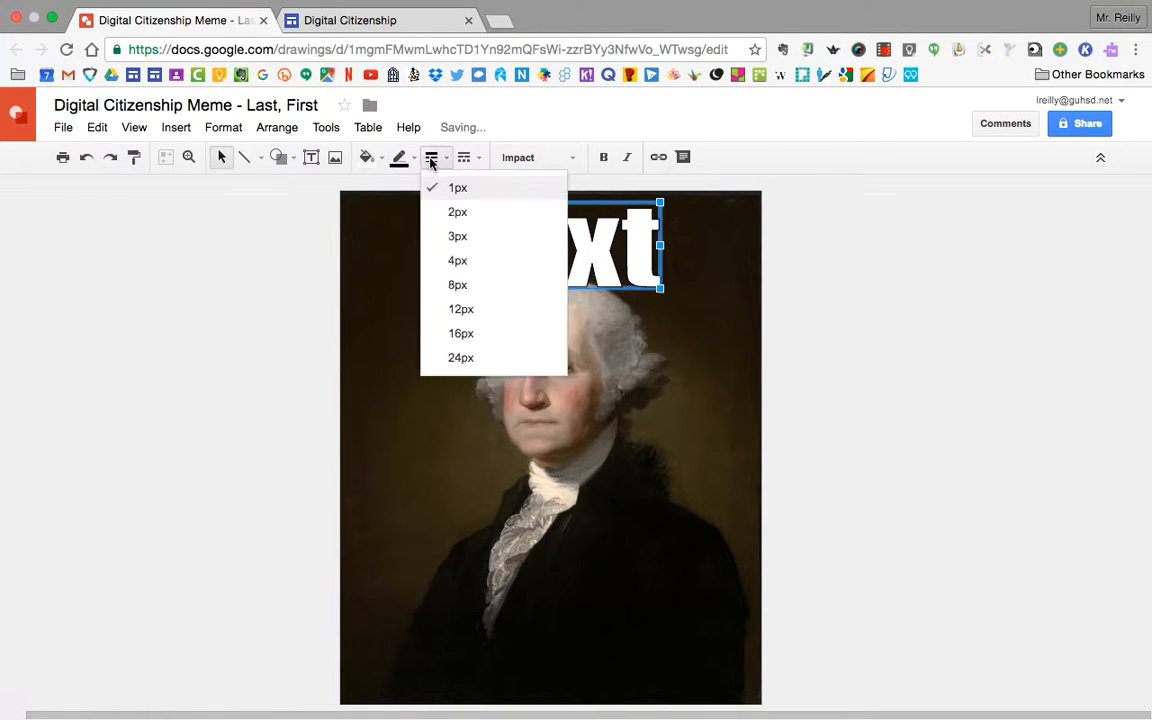
pyautogui.click(564, 243)
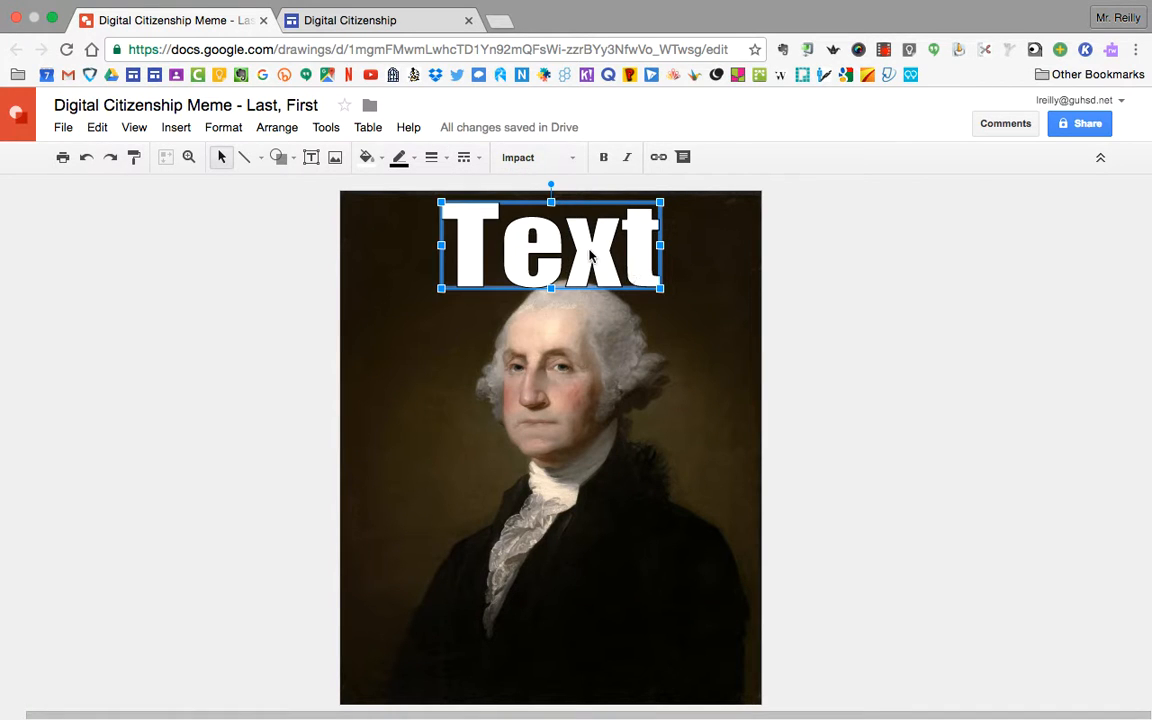
# Set the word art's outline weight to 4px beside the portrait and return it to the portrait's upper part
pyautogui.moveTo(516, 241); pyautogui.dragTo(859, 302)
pyautogui.click(400, 158)
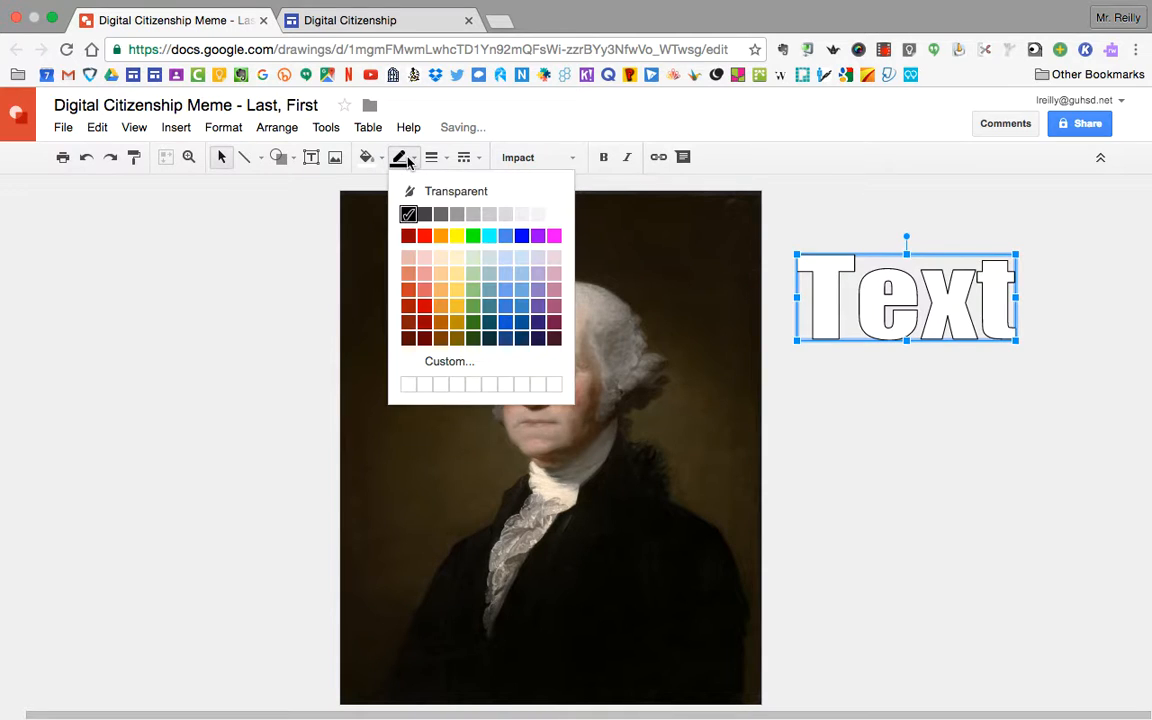
pyautogui.click(432, 158)
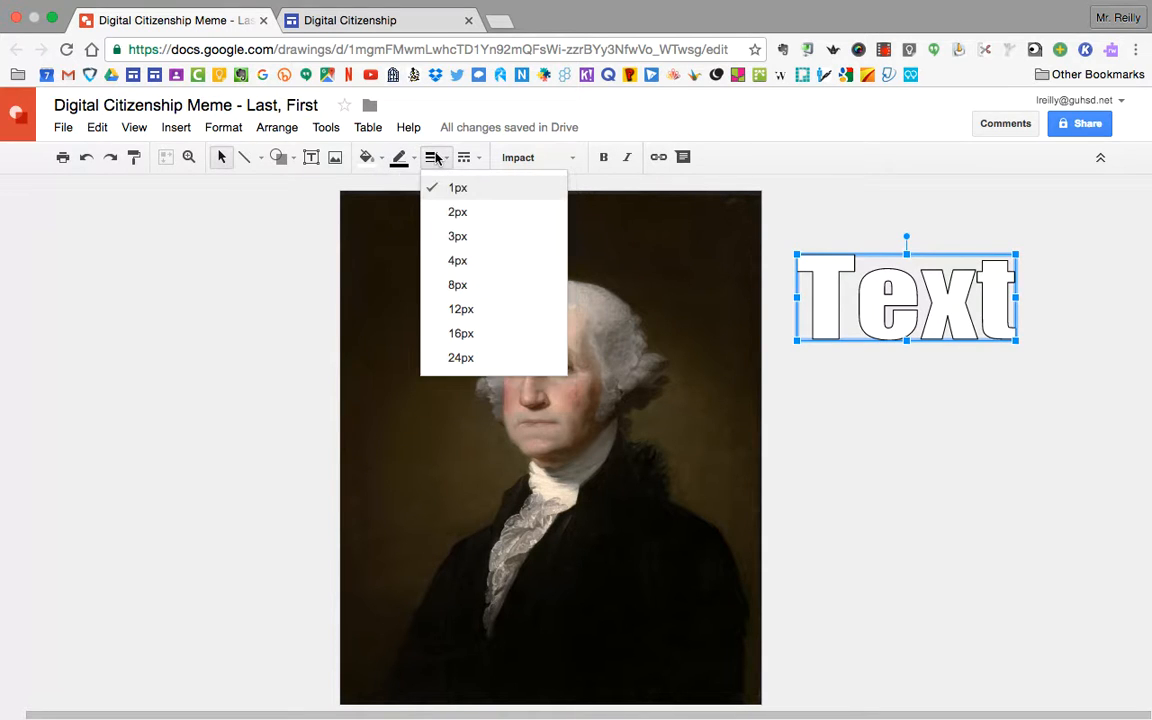
pyautogui.click(473, 260)
pyautogui.click(1008, 476)
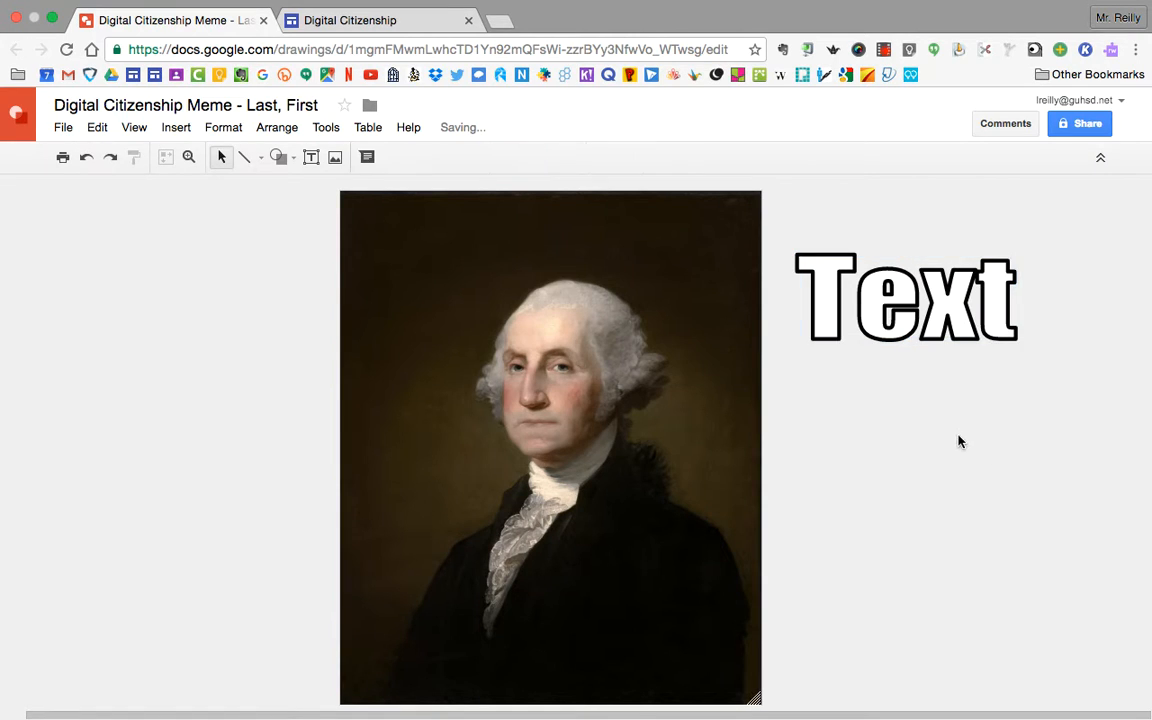
pyautogui.moveTo(810, 314); pyautogui.dragTo(537, 263)
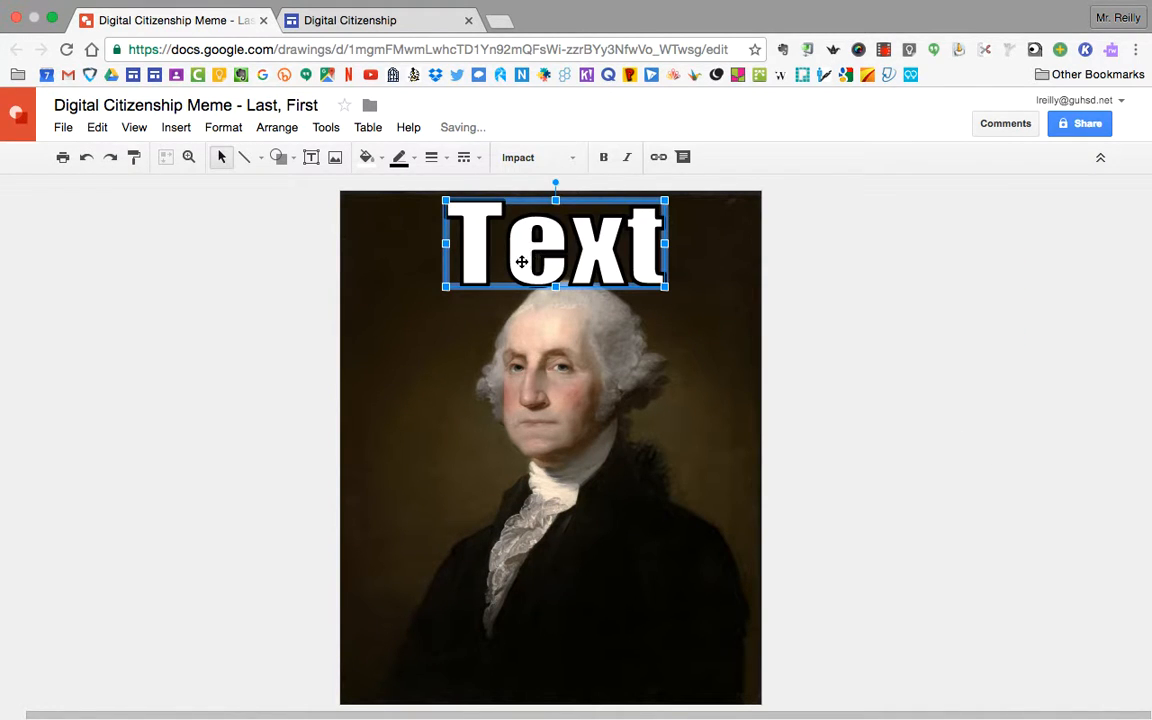
# Insert a second word art with two lines reading "Text" and "Line 2"
pyautogui.click(232, 128)
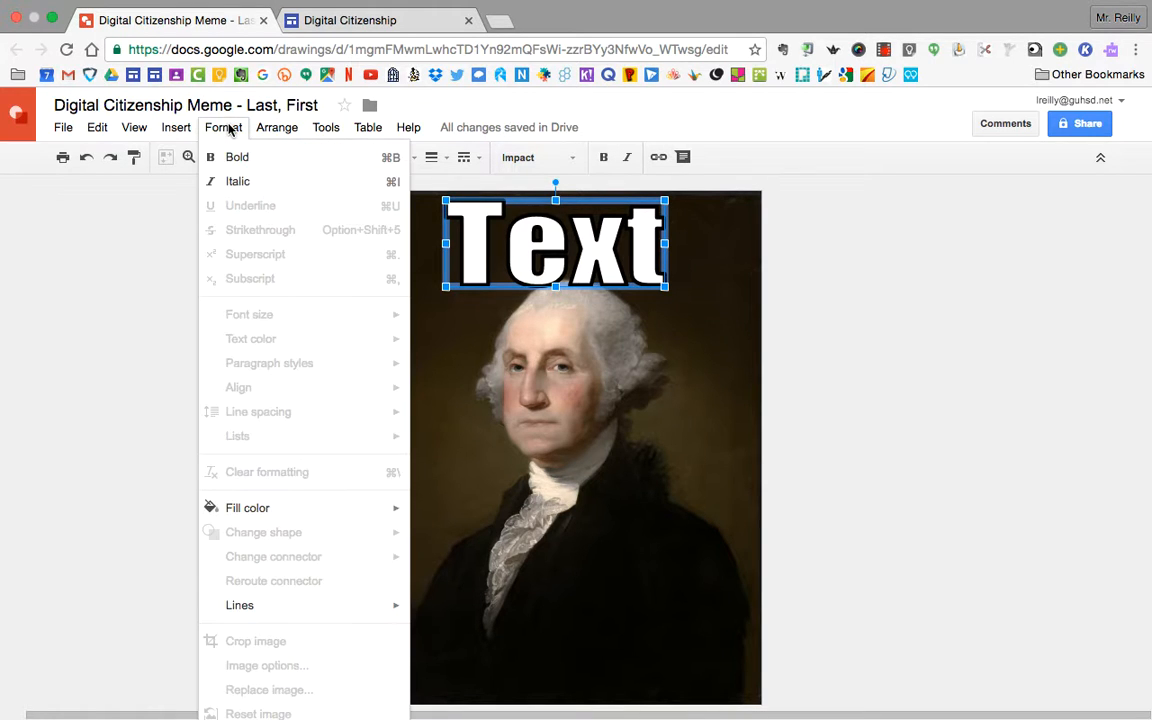
pyautogui.moveTo(276, 128)
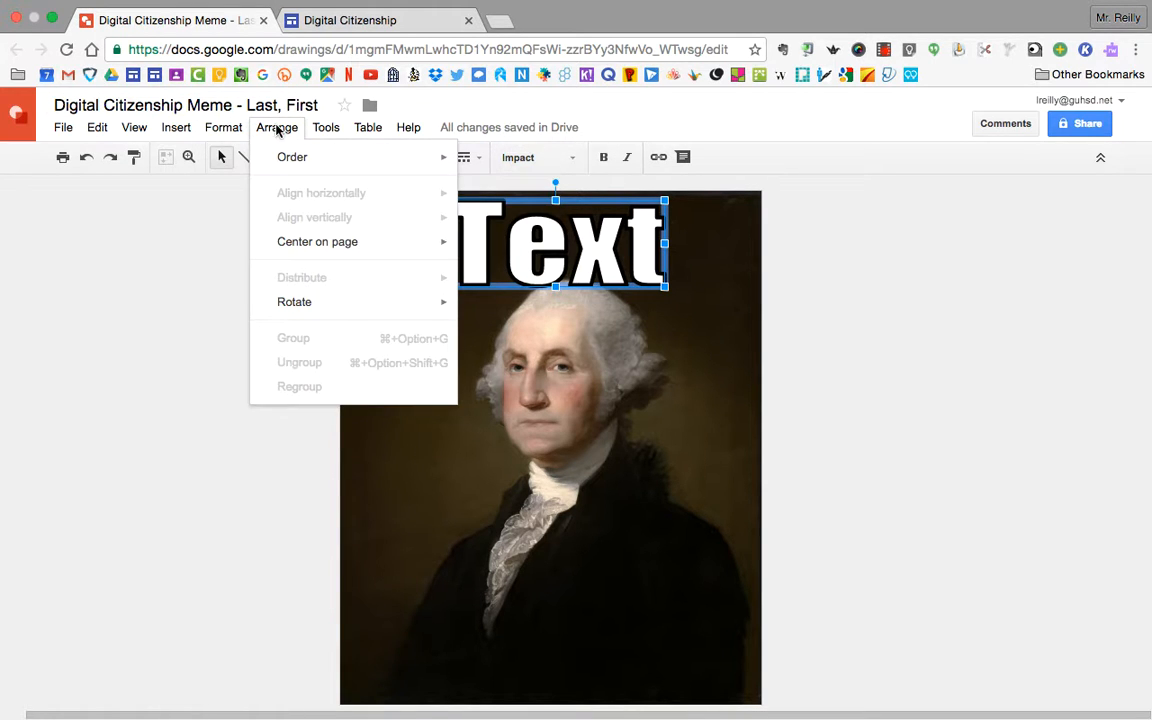
pyautogui.moveTo(216, 129)
pyautogui.moveTo(176, 128)
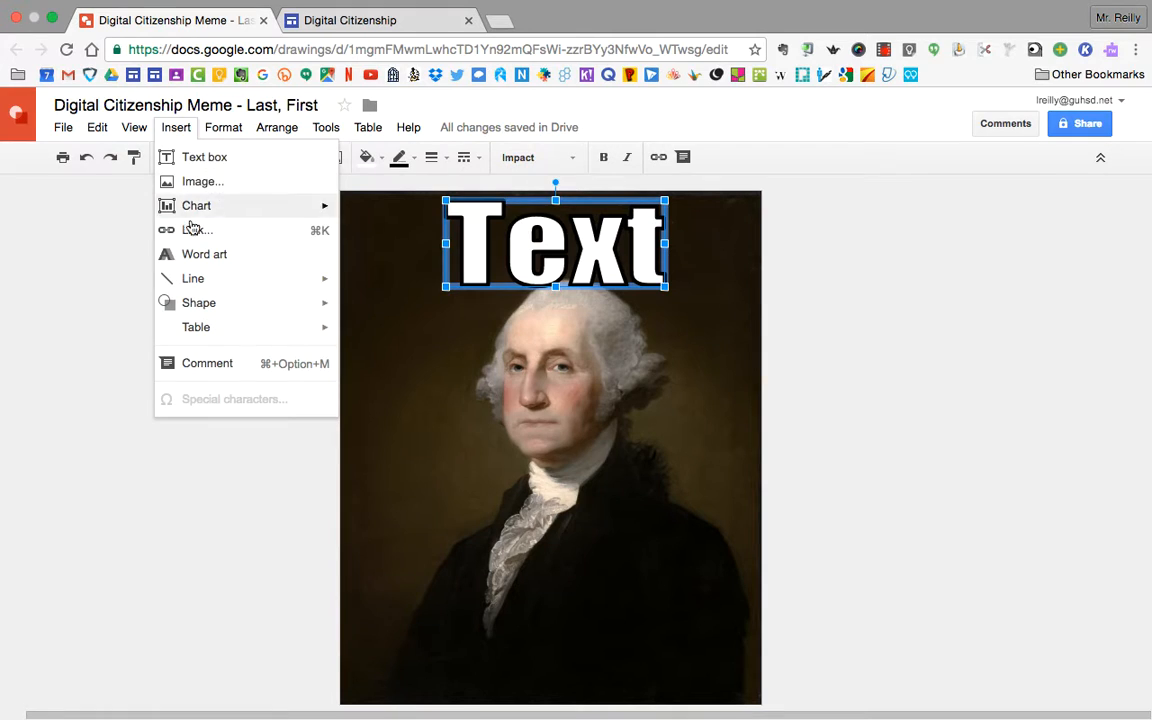
pyautogui.click(200, 254)
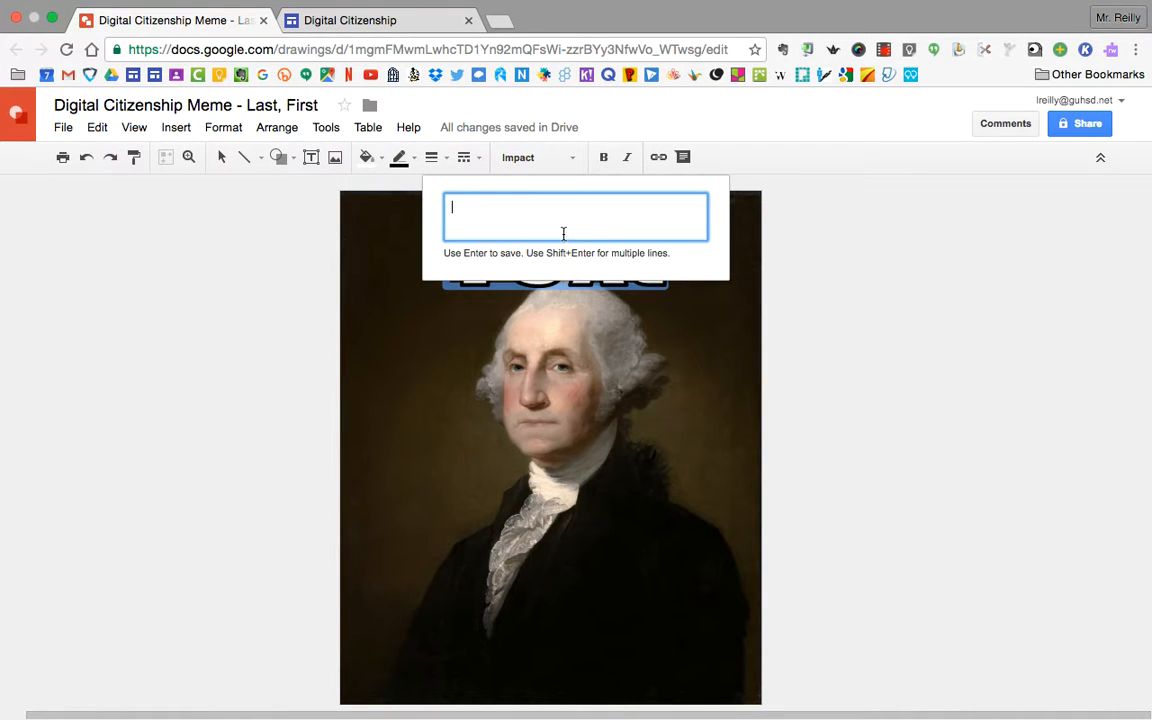
pyautogui.write('Text')
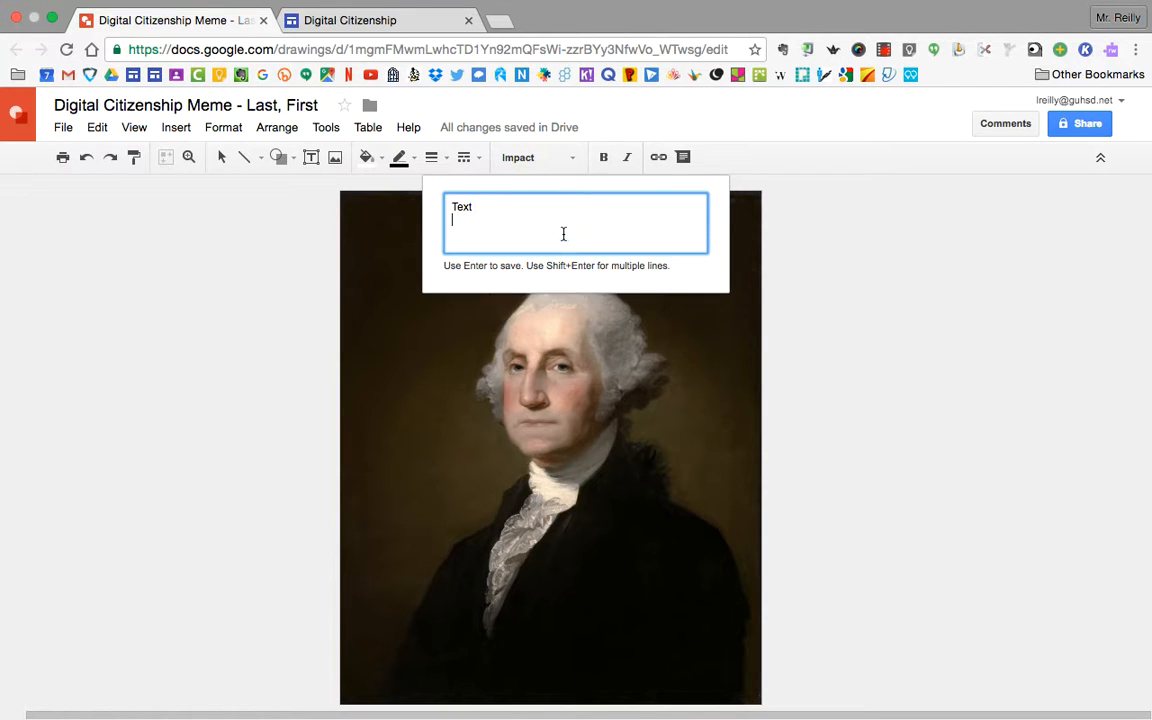
pyautogui.write('Line 2')
pyautogui.press('Return')
# Move the two-line word art to the portrait's lower part, widen it, and center it there
pyautogui.moveTo(576, 386); pyautogui.dragTo(557, 586)
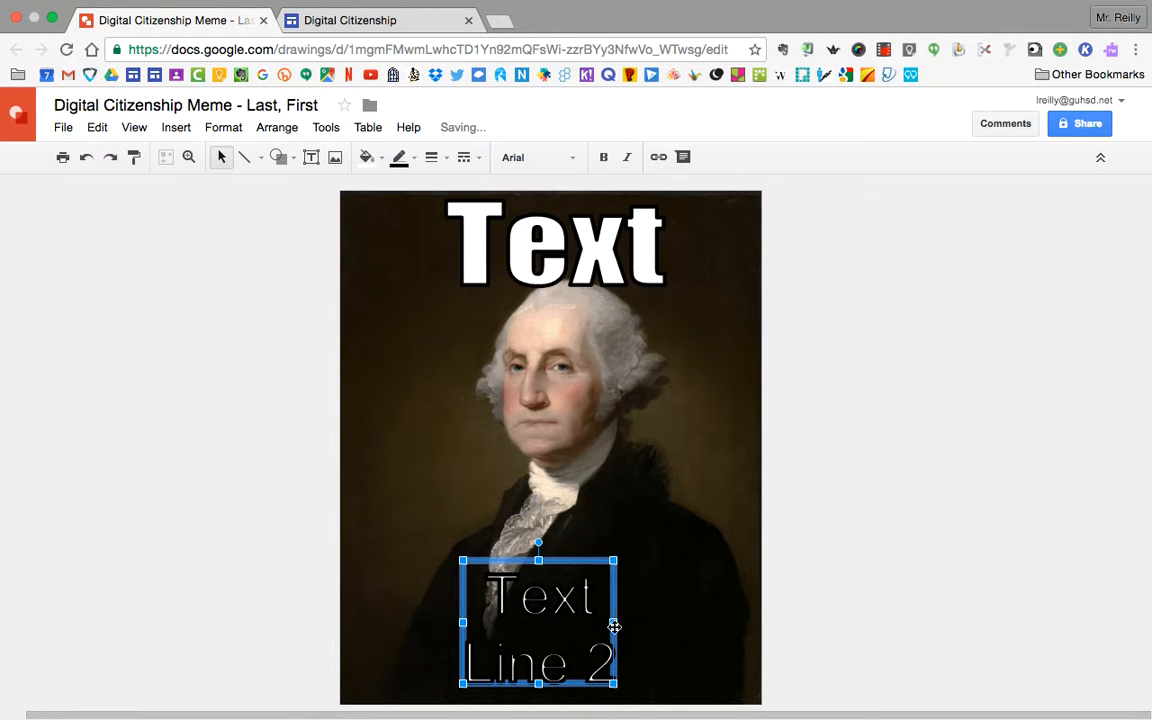
pyautogui.moveTo(614, 626); pyautogui.dragTo(692, 622)
pyautogui.moveTo(634, 568); pyautogui.dragTo(612, 577)
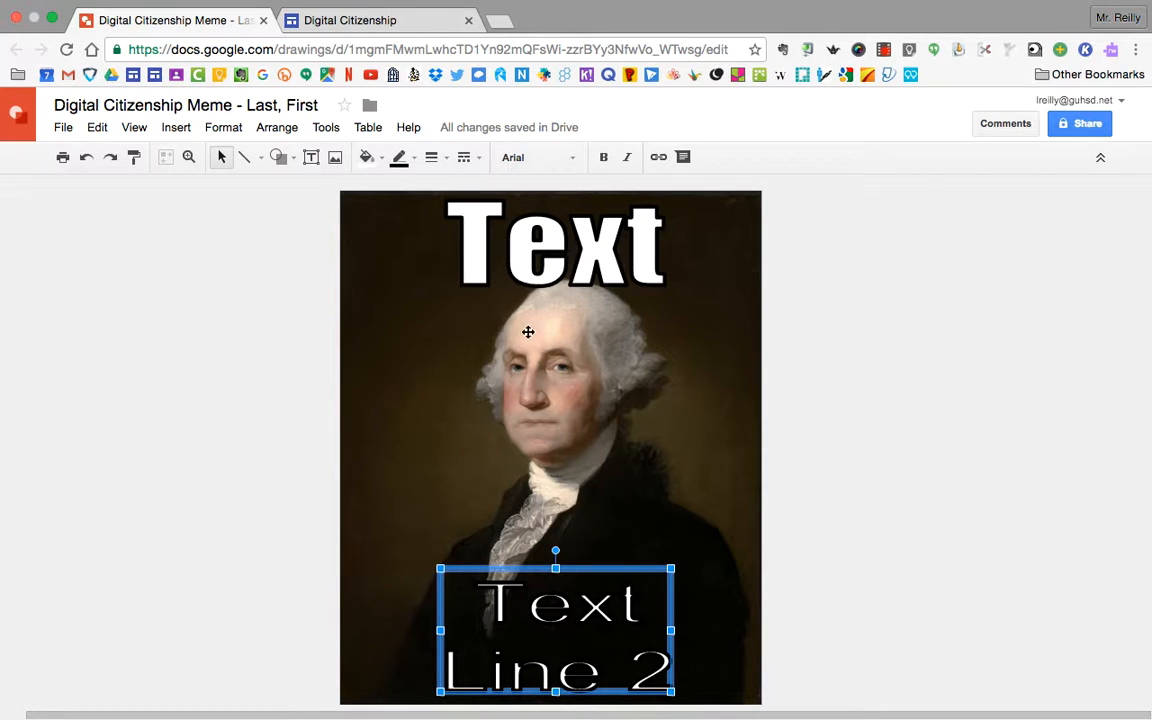
# Shift the portrait image slightly and realign it with the canvas
pyautogui.click(535, 430)
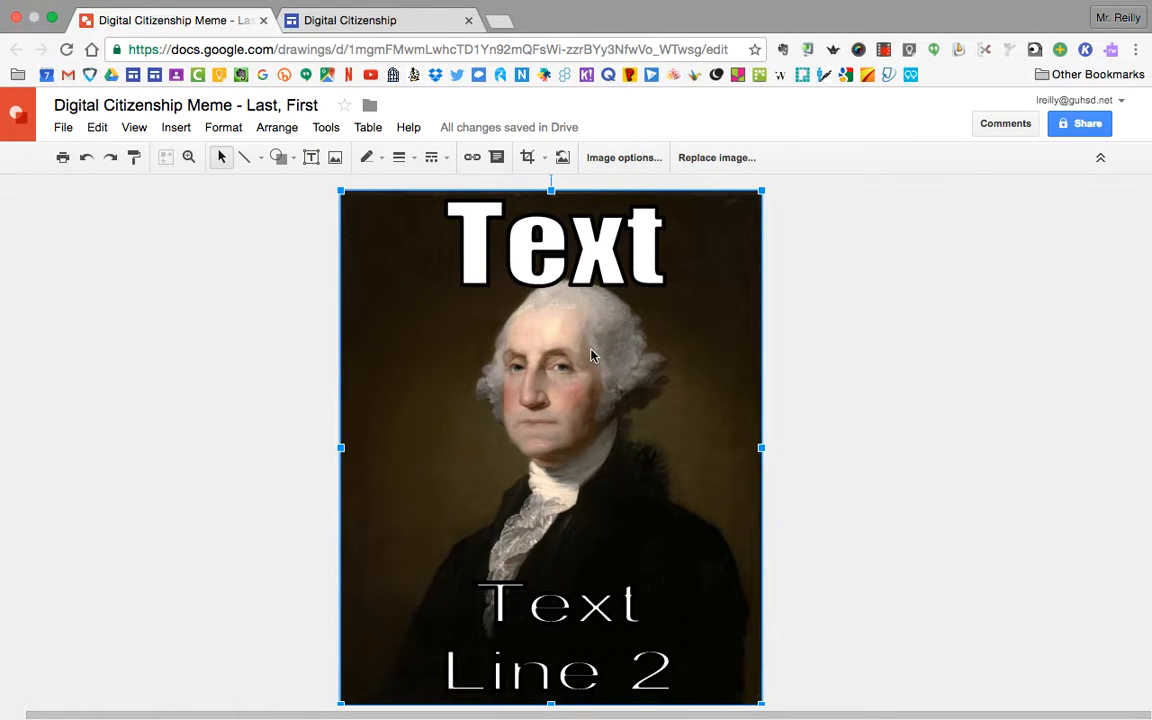
pyautogui.moveTo(591, 355); pyautogui.dragTo(564, 363)
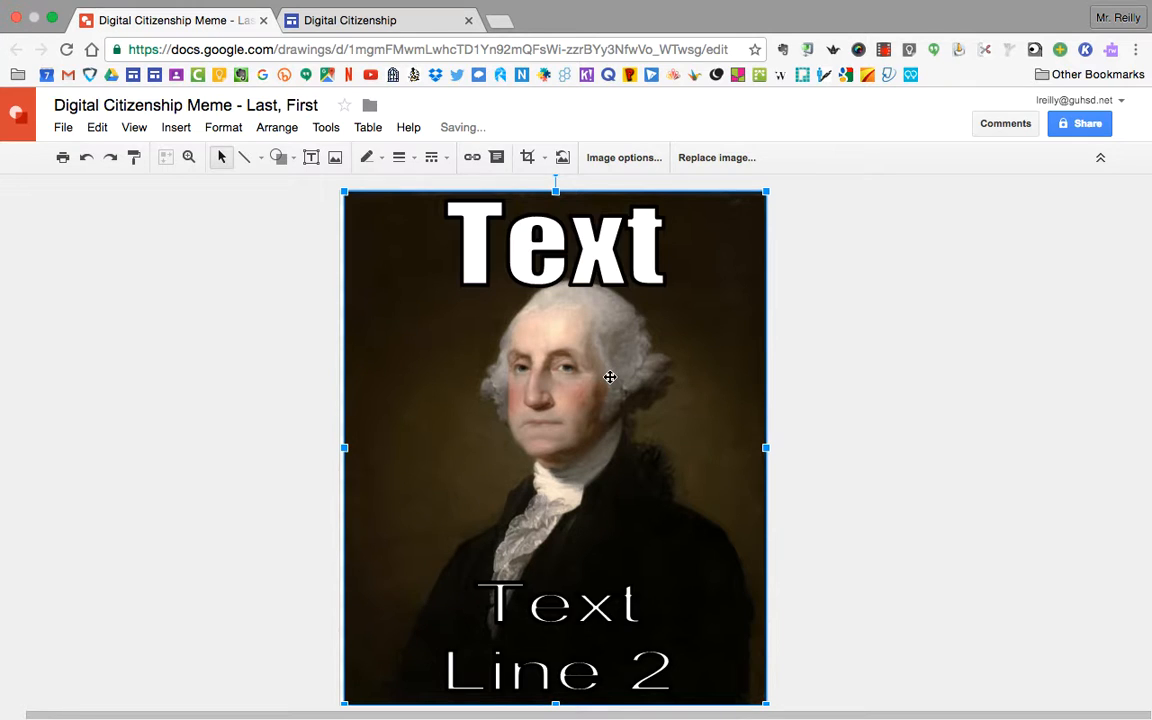
pyautogui.moveTo(638, 360); pyautogui.dragTo(608, 354)
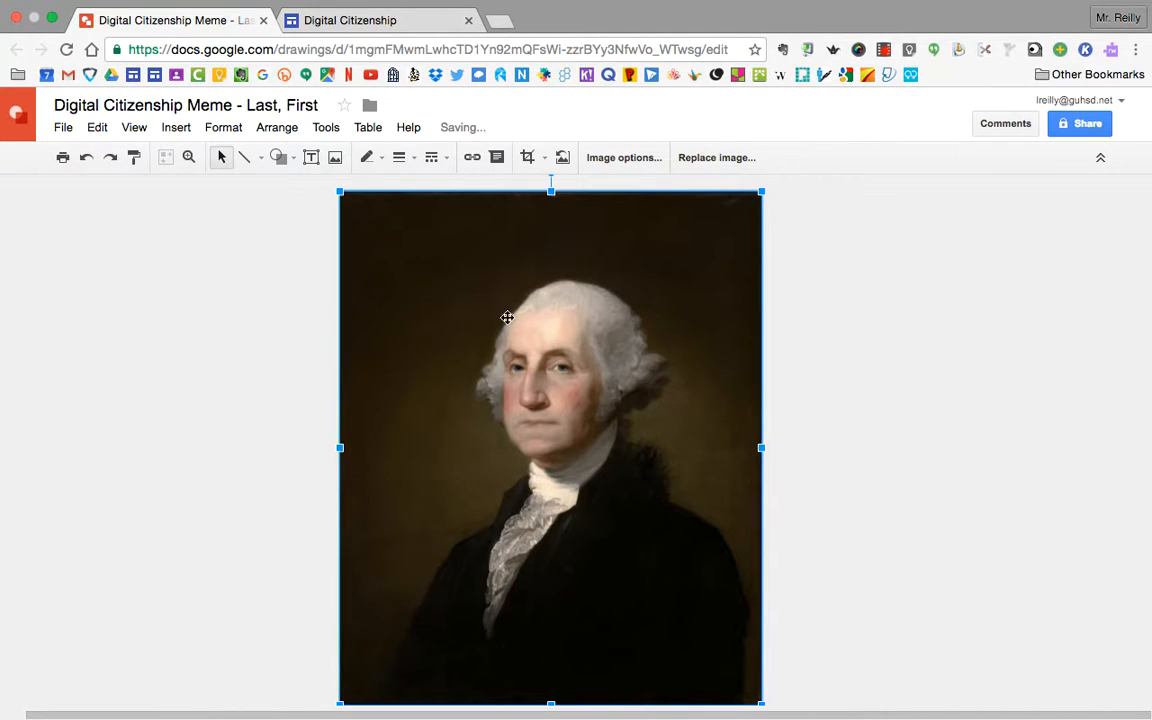
# Send the portrait image to the back, behind both word art captions
pyautogui.rightClick(385, 339)
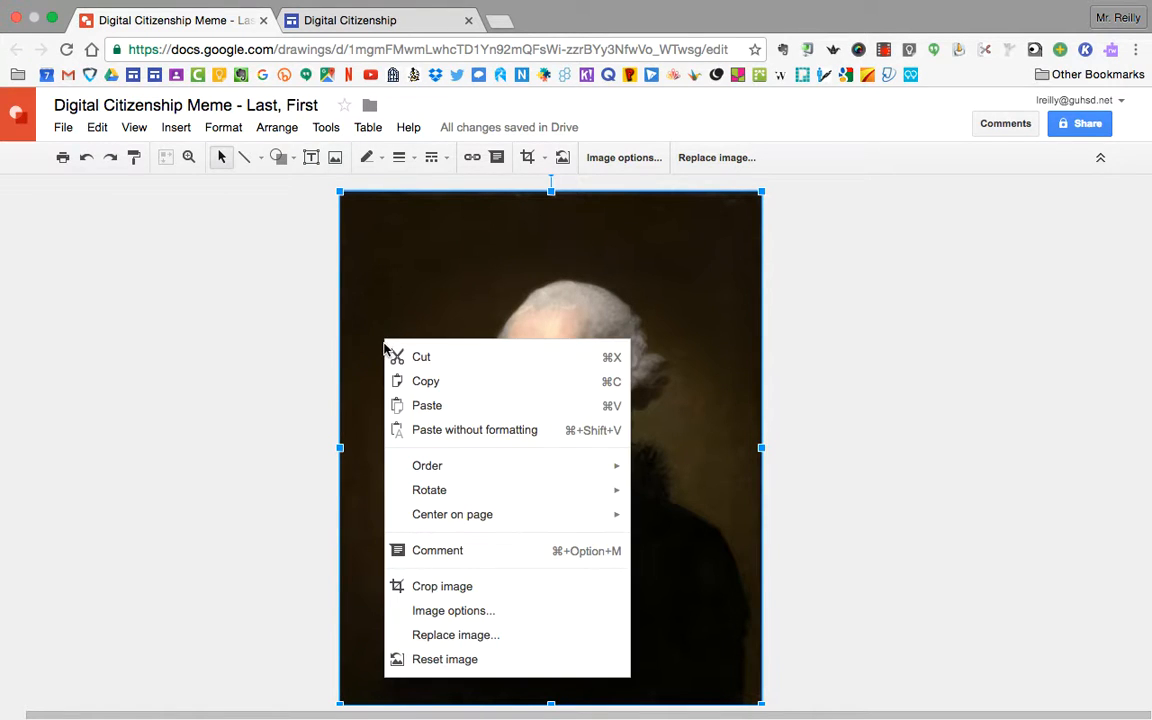
pyautogui.moveTo(427, 467)
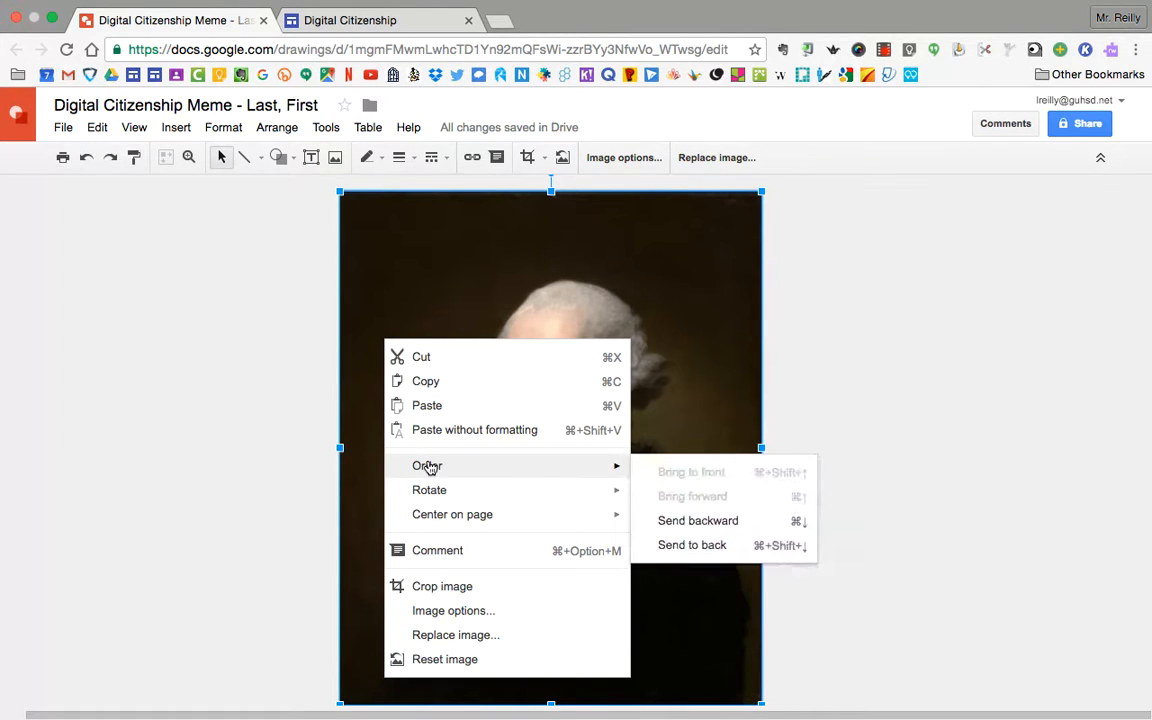
pyautogui.click(736, 549)
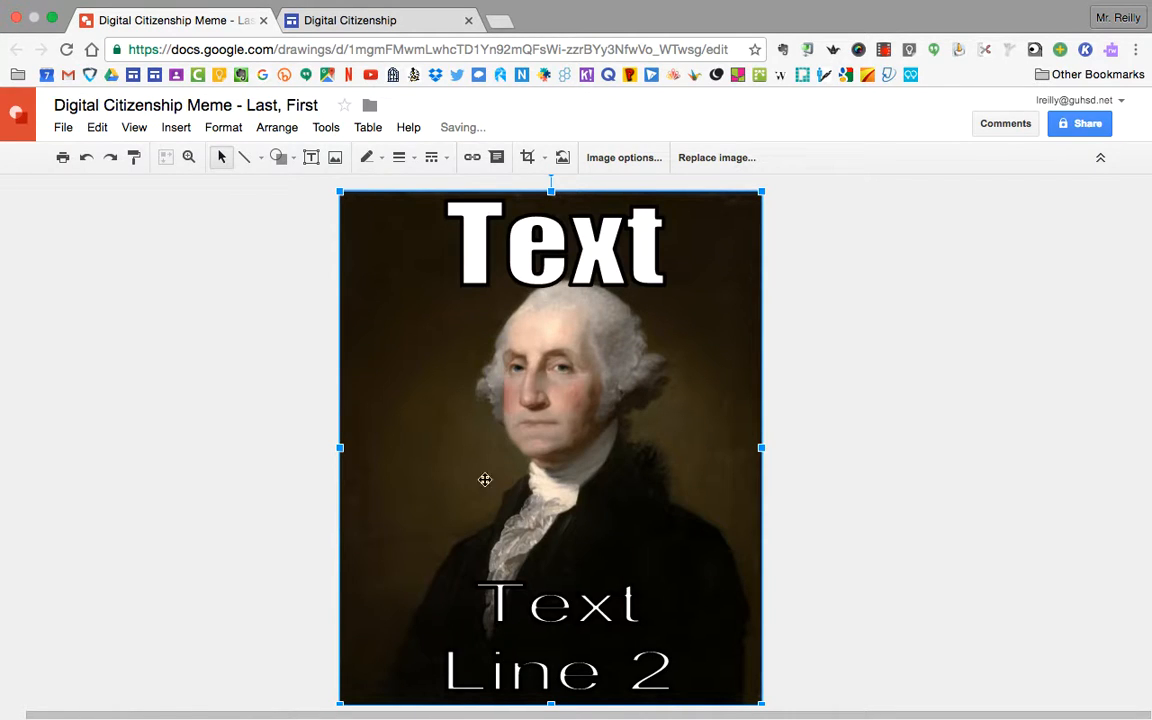
# Bring the portrait image to the front, over both word art captions
pyautogui.rightClick(397, 414)
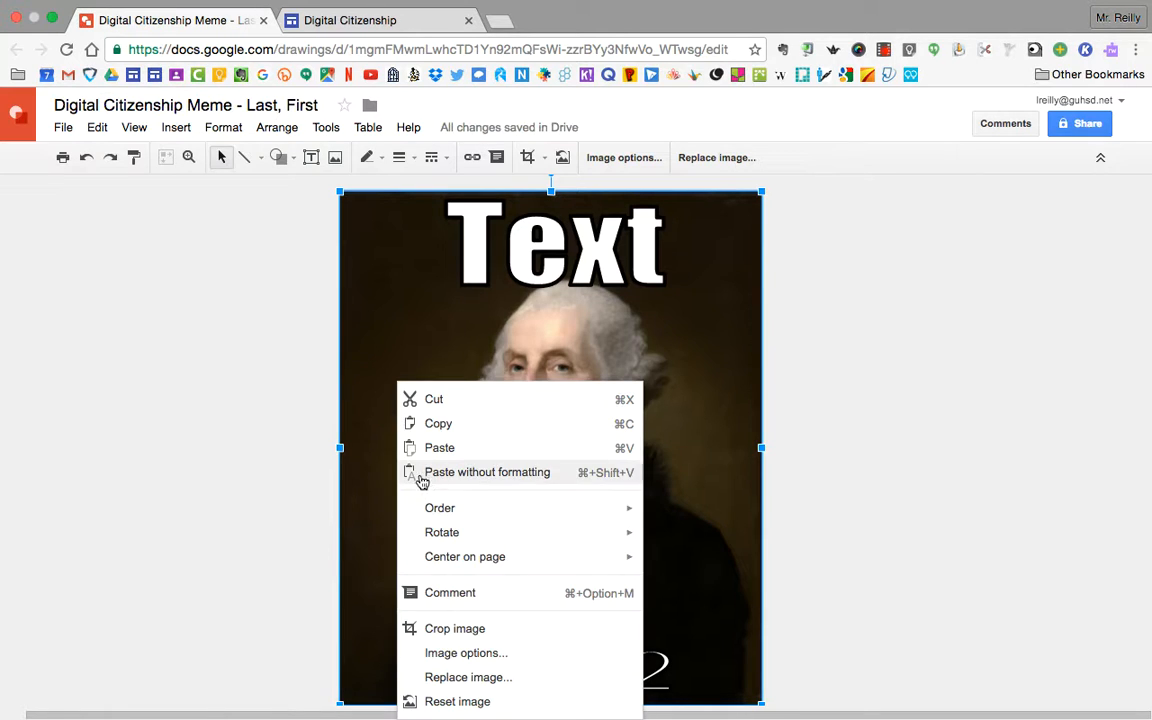
pyautogui.moveTo(540, 510)
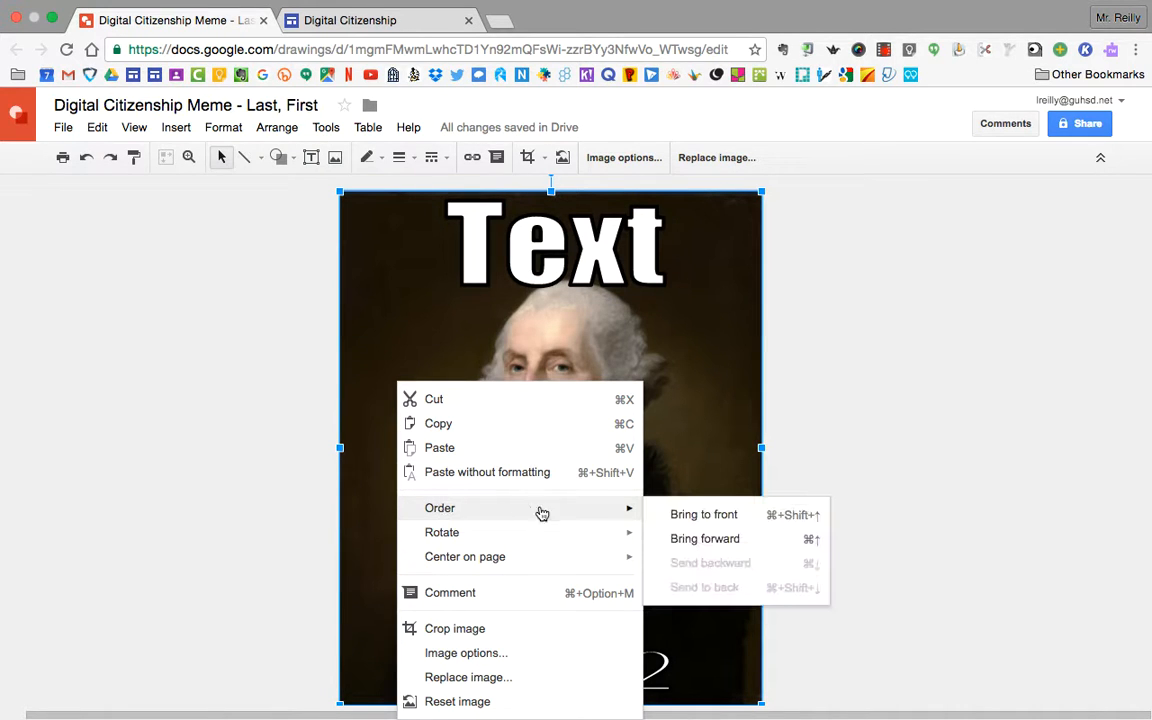
pyautogui.click(705, 517)
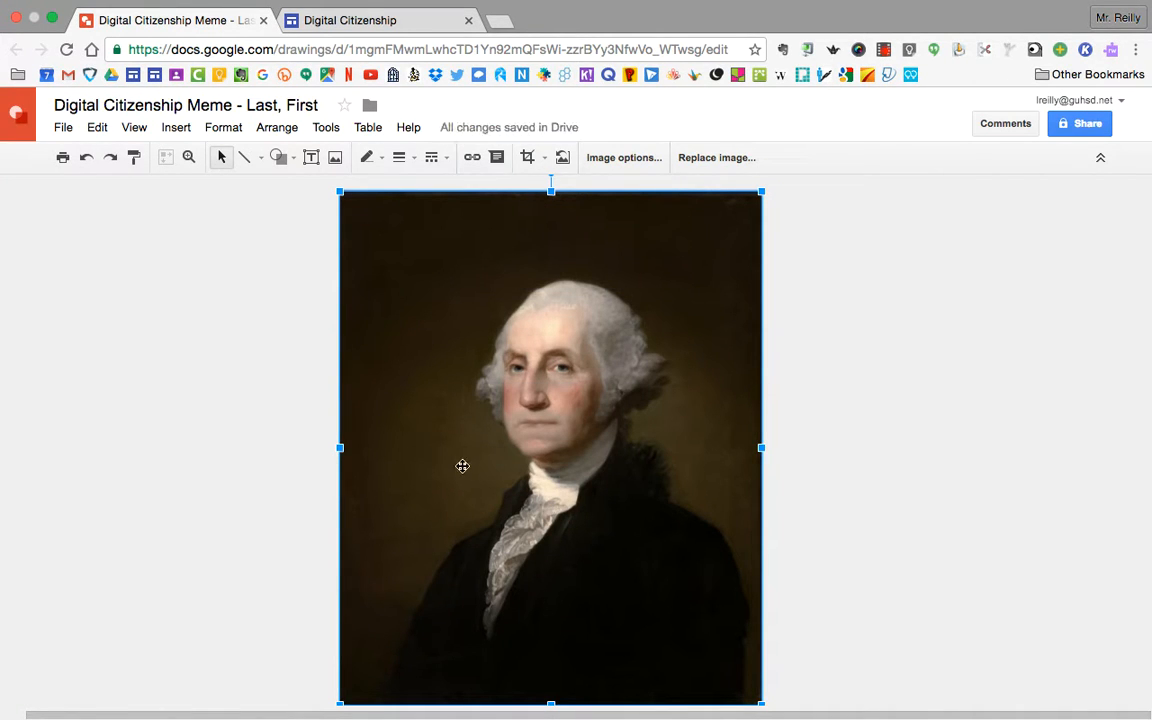
# Send the portrait image backward twice, one level at a time, behind both captions
pyautogui.rightClick(462, 466)
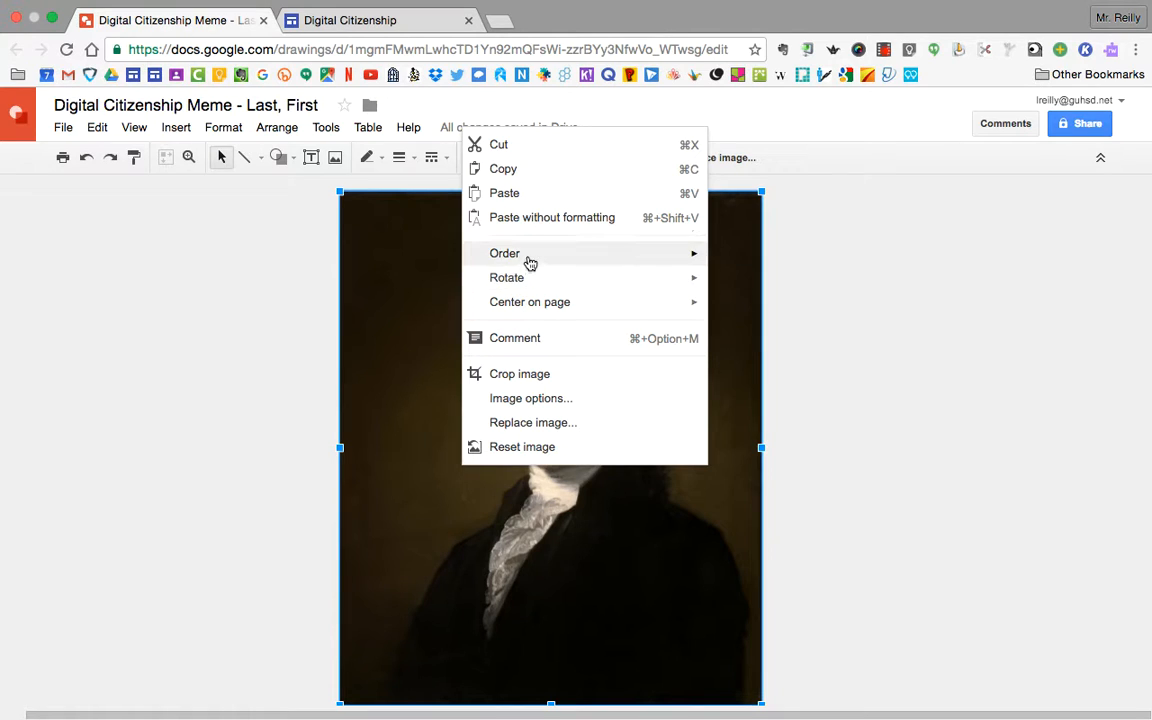
pyautogui.moveTo(530, 263)
pyautogui.click(751, 312)
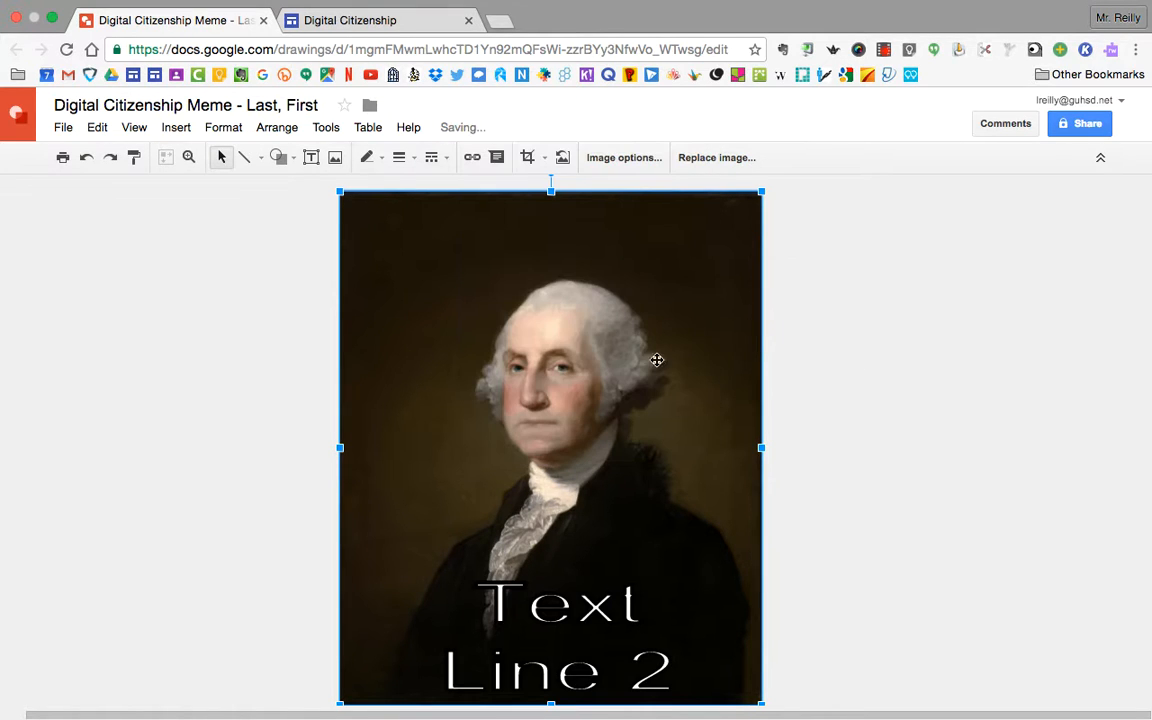
pyautogui.rightClick(524, 329)
pyautogui.moveTo(609, 465)
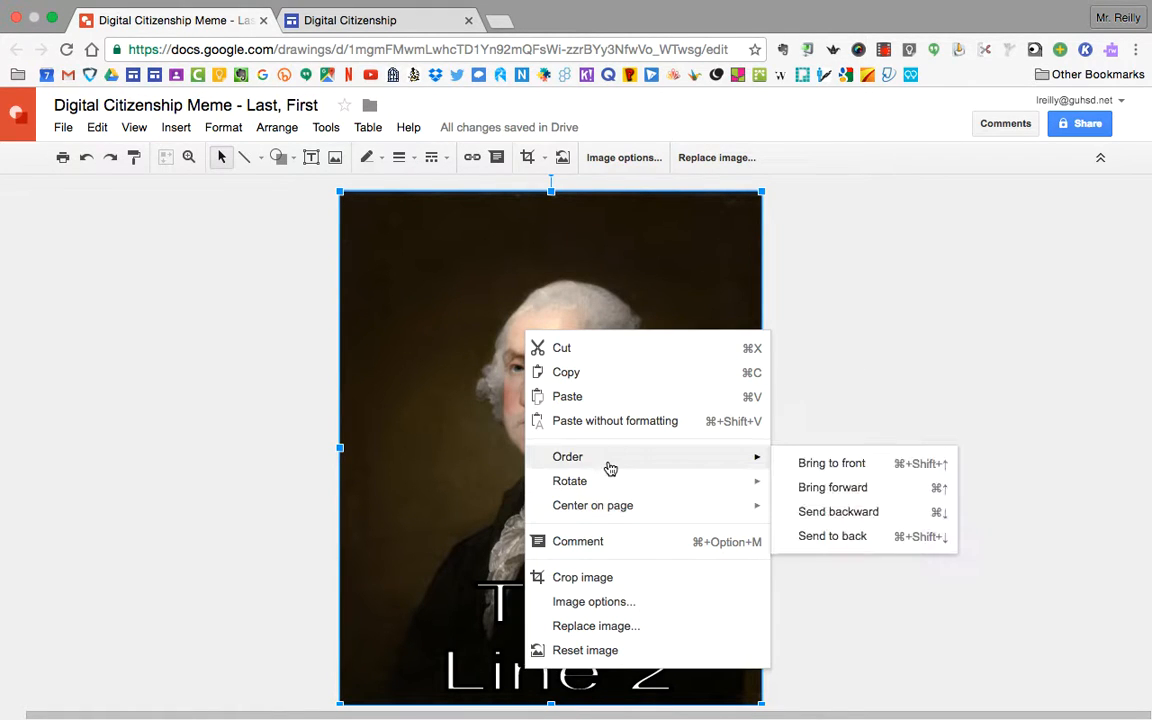
pyautogui.click(865, 521)
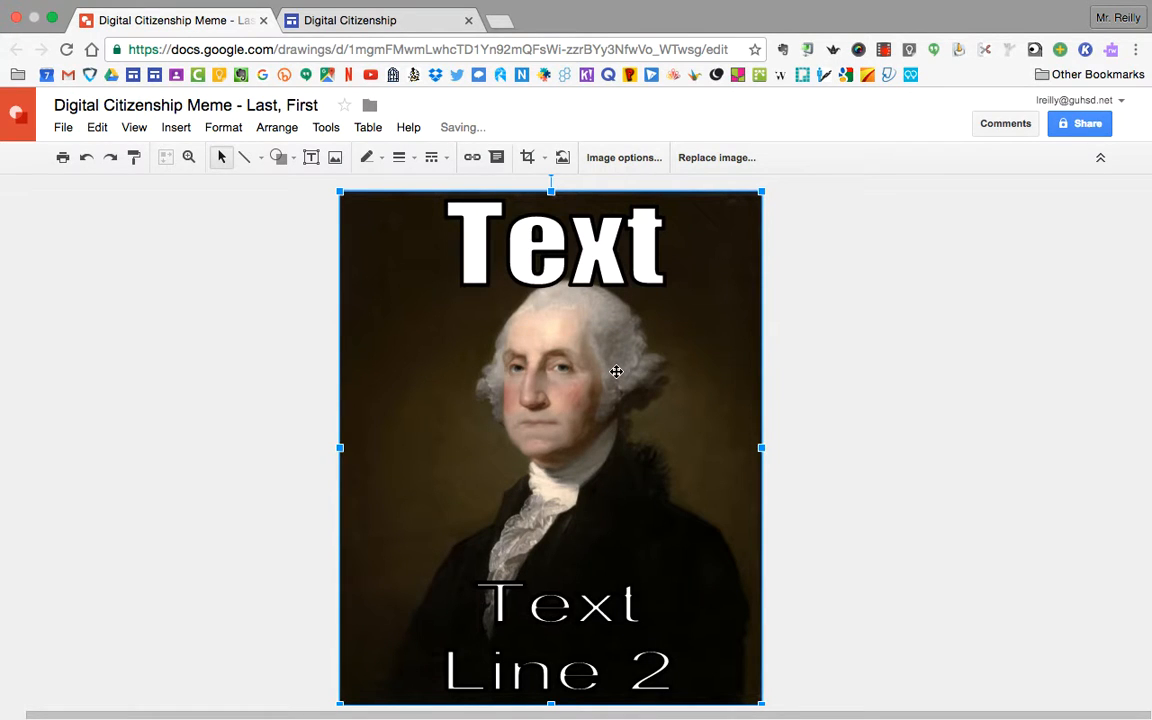